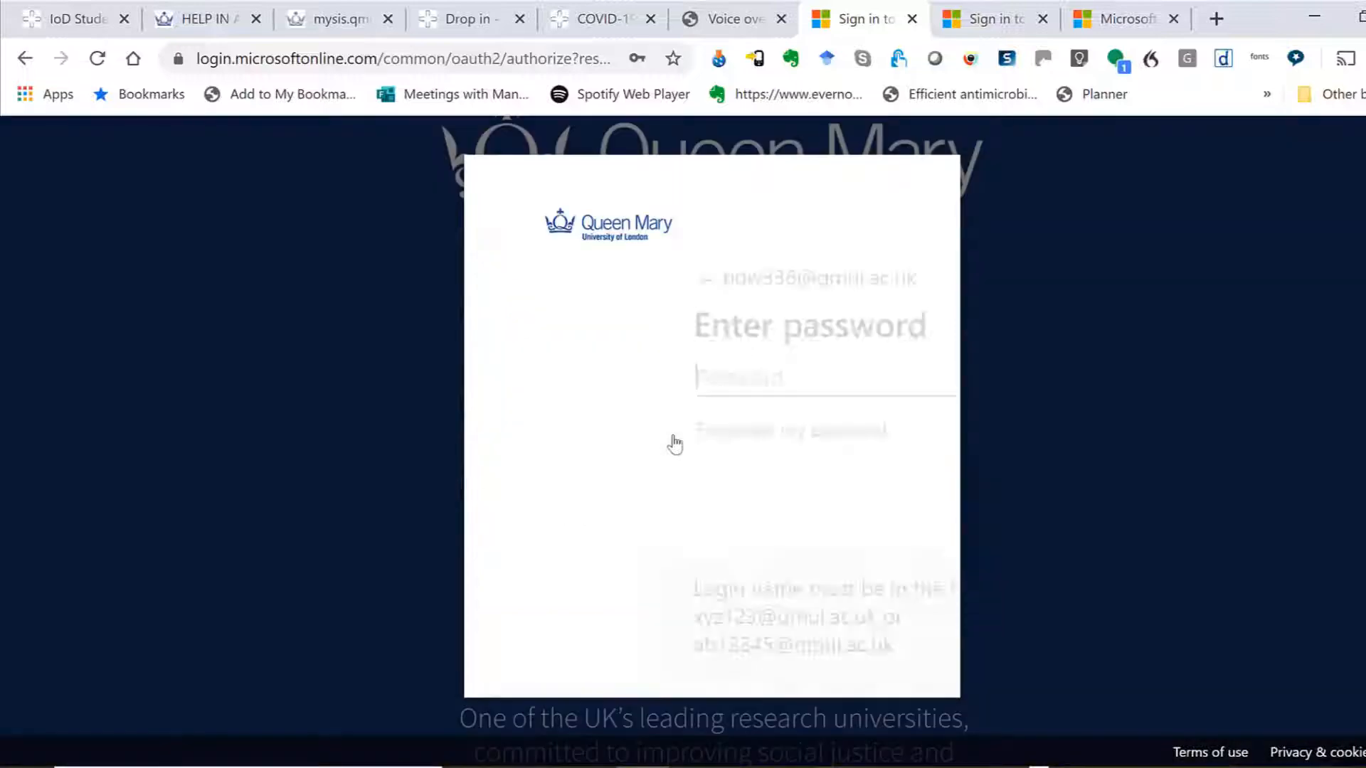
Continue the Microsoft sign-in with the university account.
left_click(806, 483)
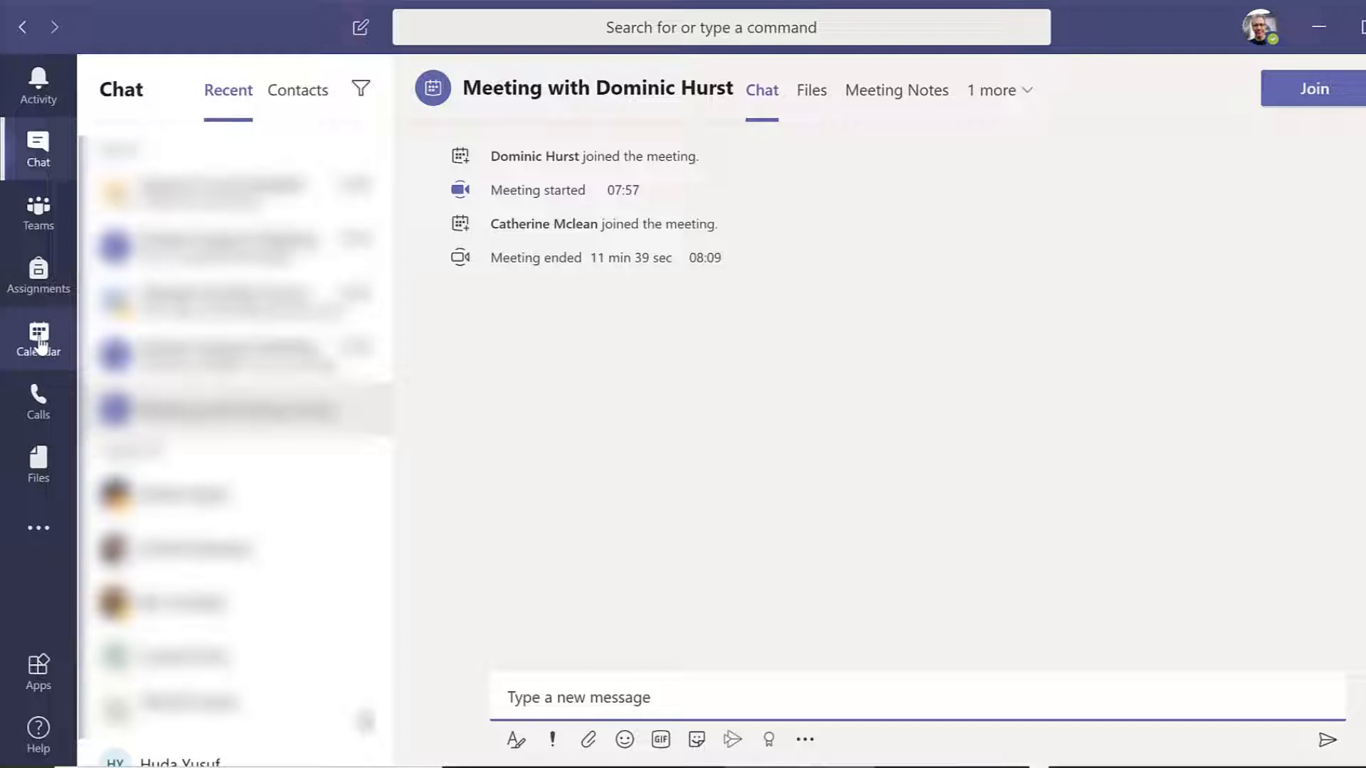
Switch to the Teams calendar and start a new meeting on Wednesday 25 March 2020 at 08:30.
left_click(40, 340)
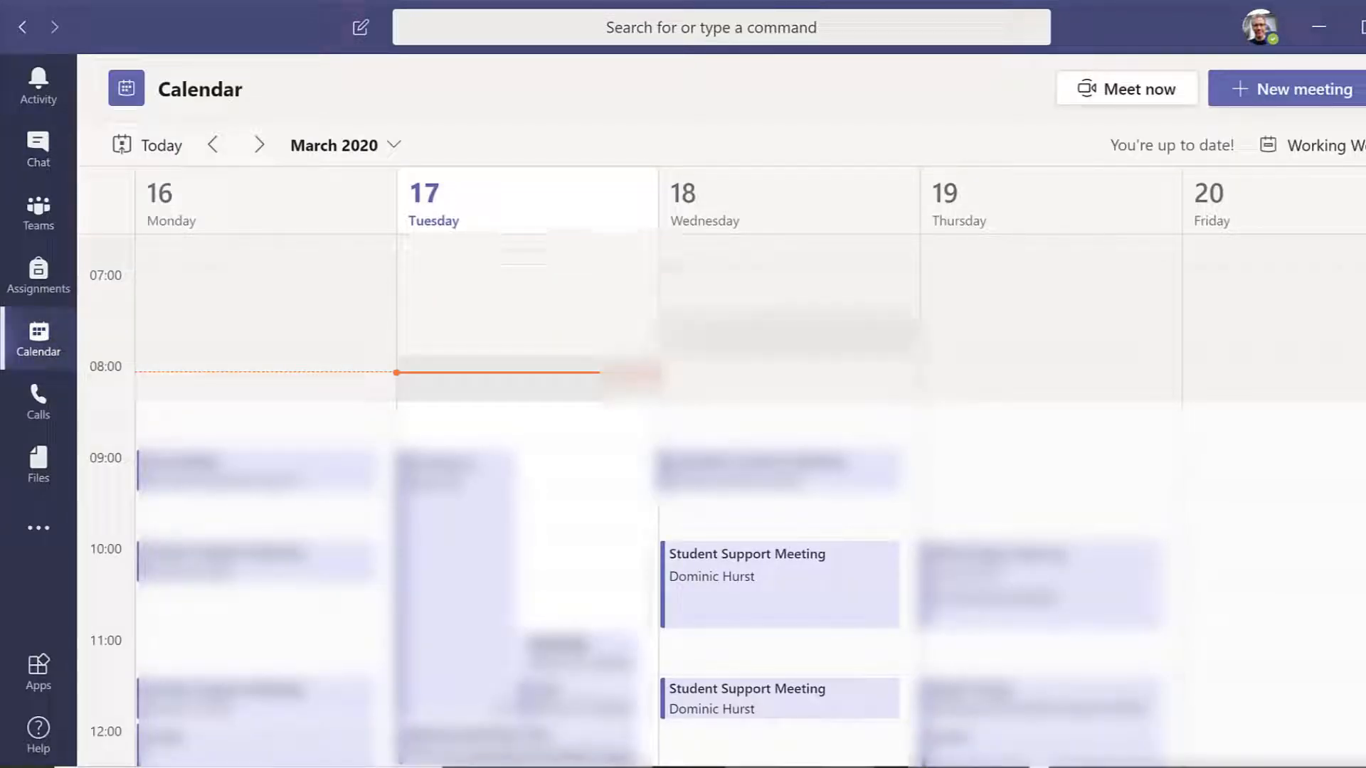
left_click(261, 146)
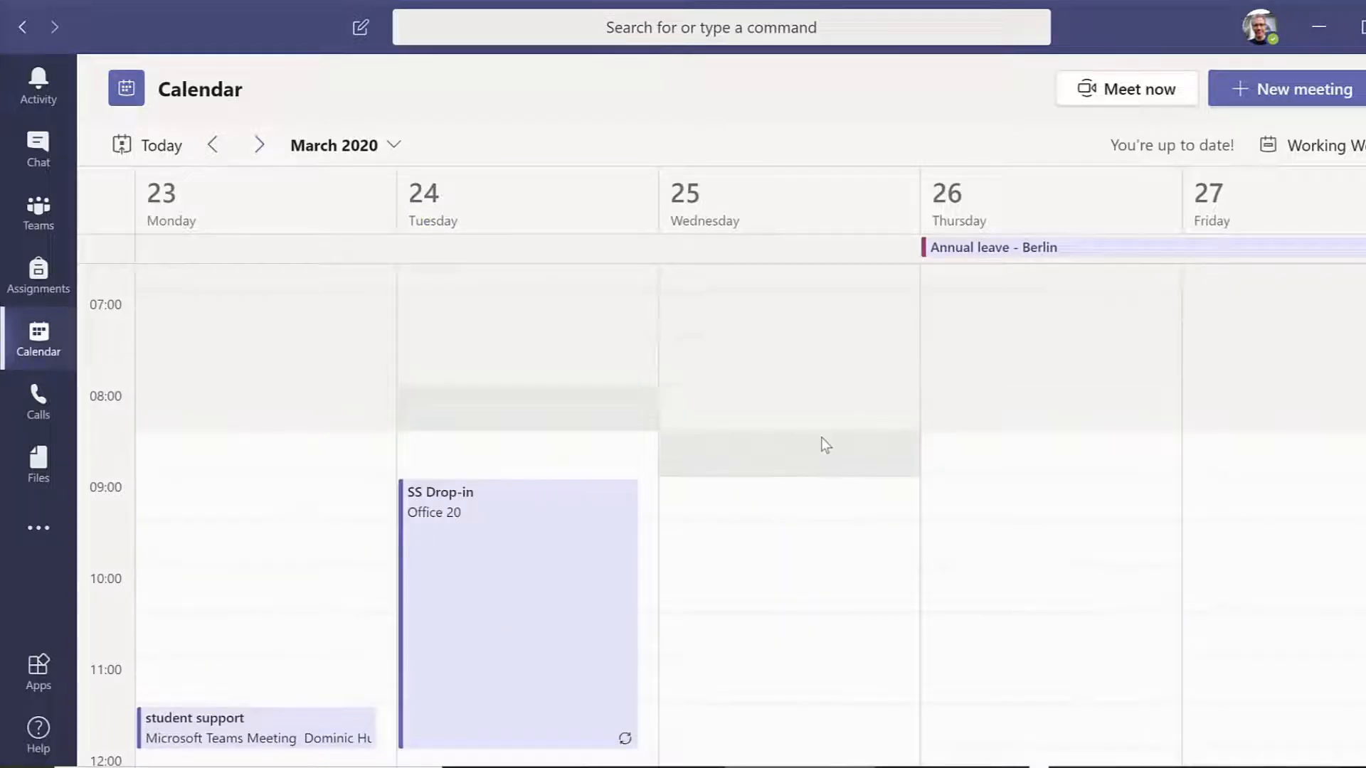
left_click(805, 457)
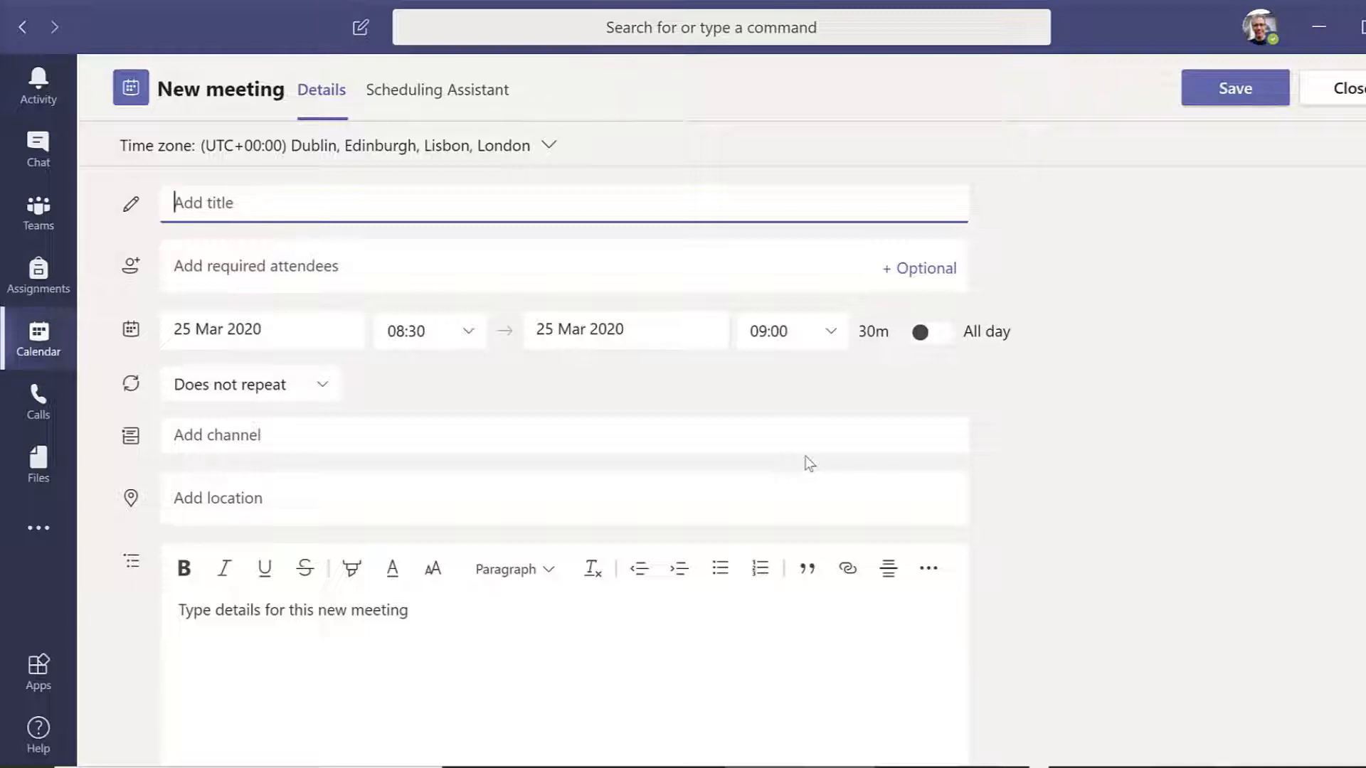
Title the new meeting "Student support meeting".
type("Student suppor")
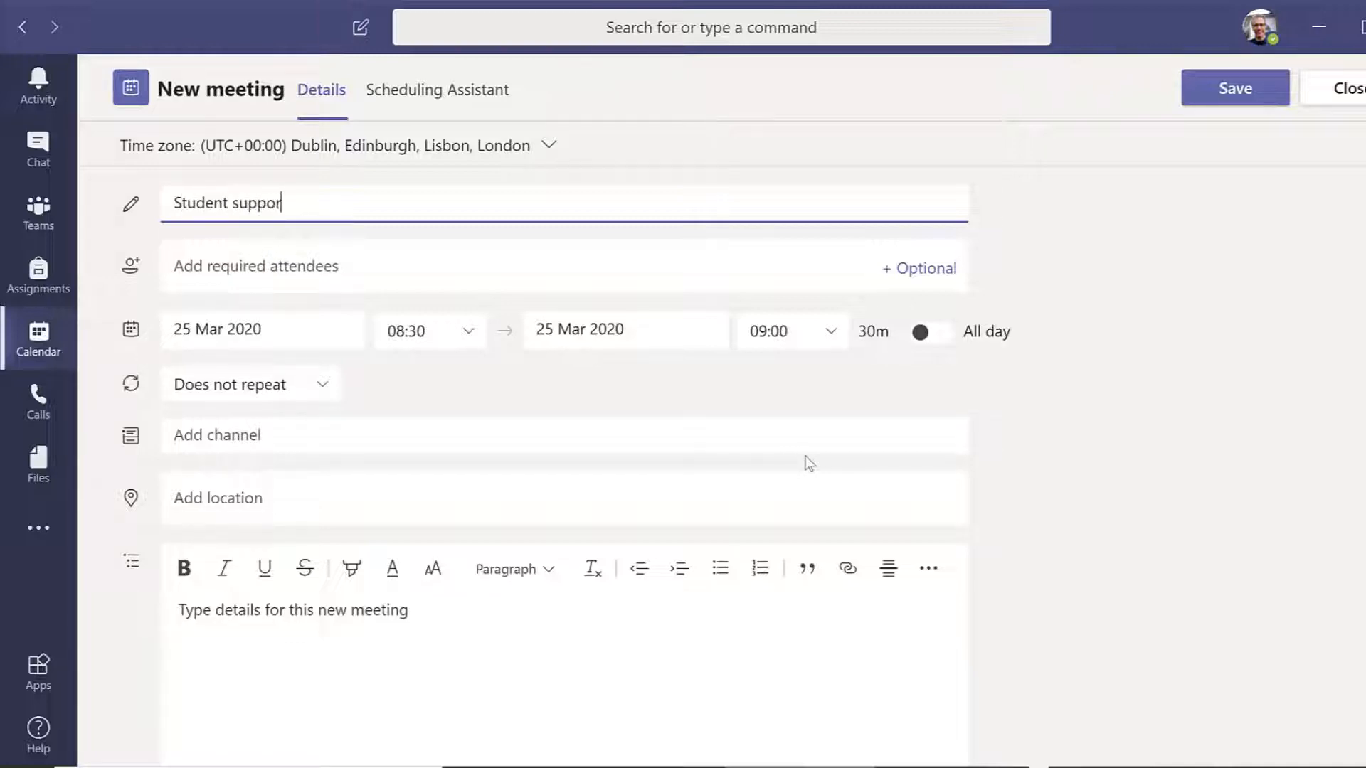
type("t meeting")
Add three colleagues from the directory suggestions as required attendees of the meeting.
left_click(560, 272)
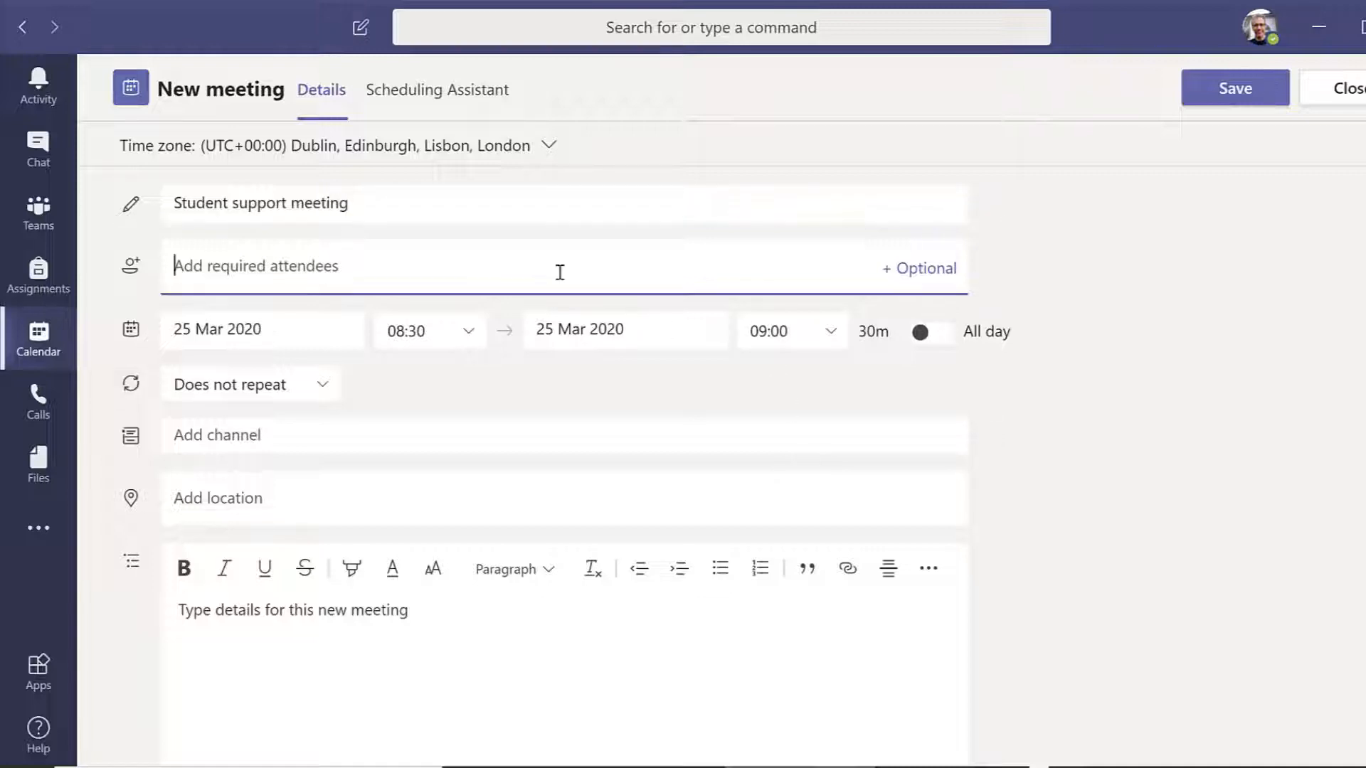
type("Paul")
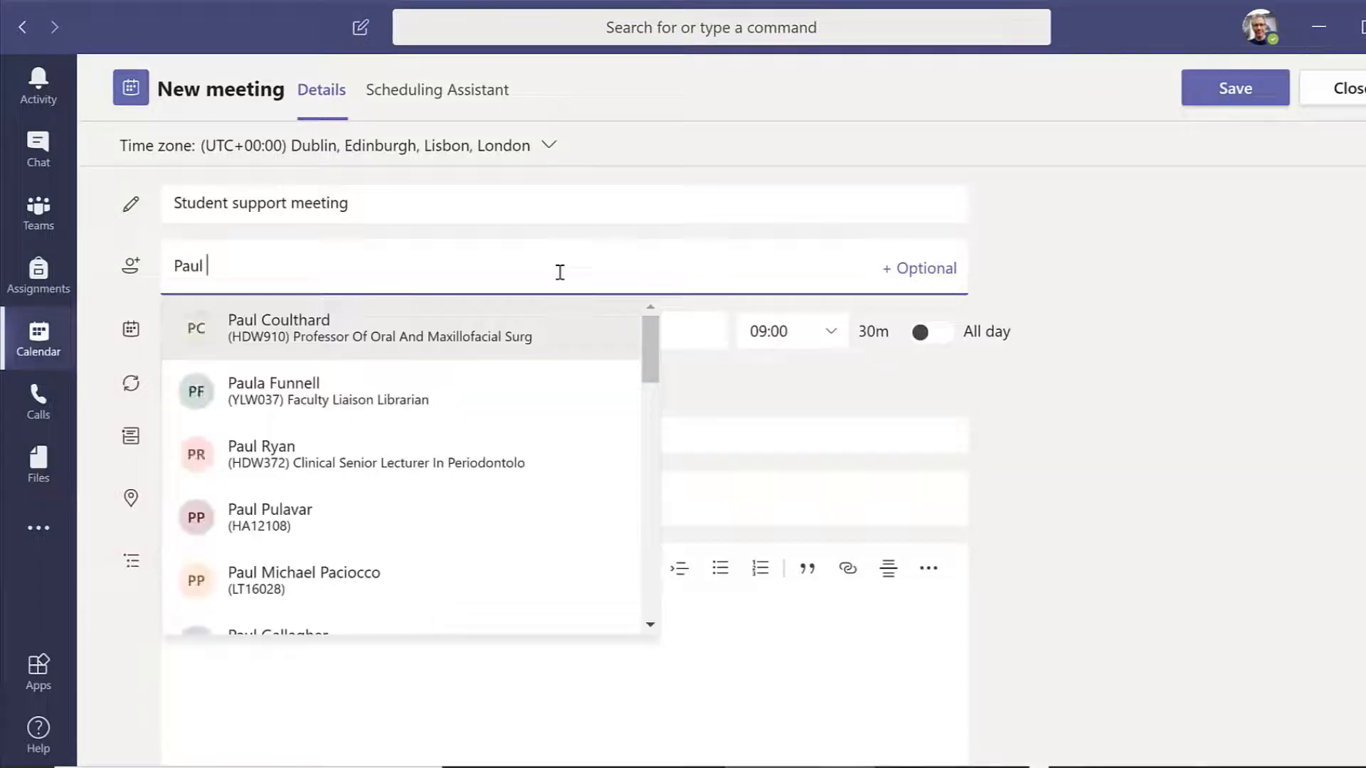
left_click(497, 330)
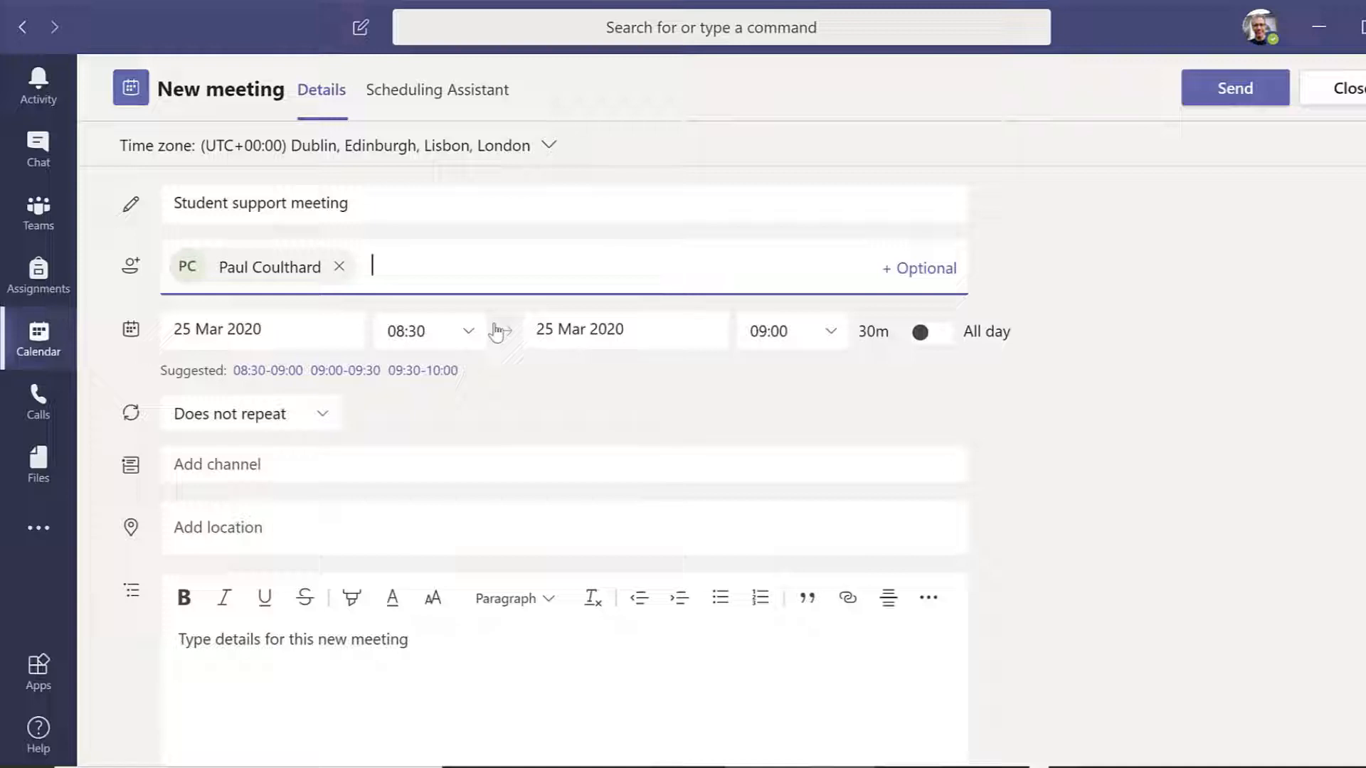
type("amitha")
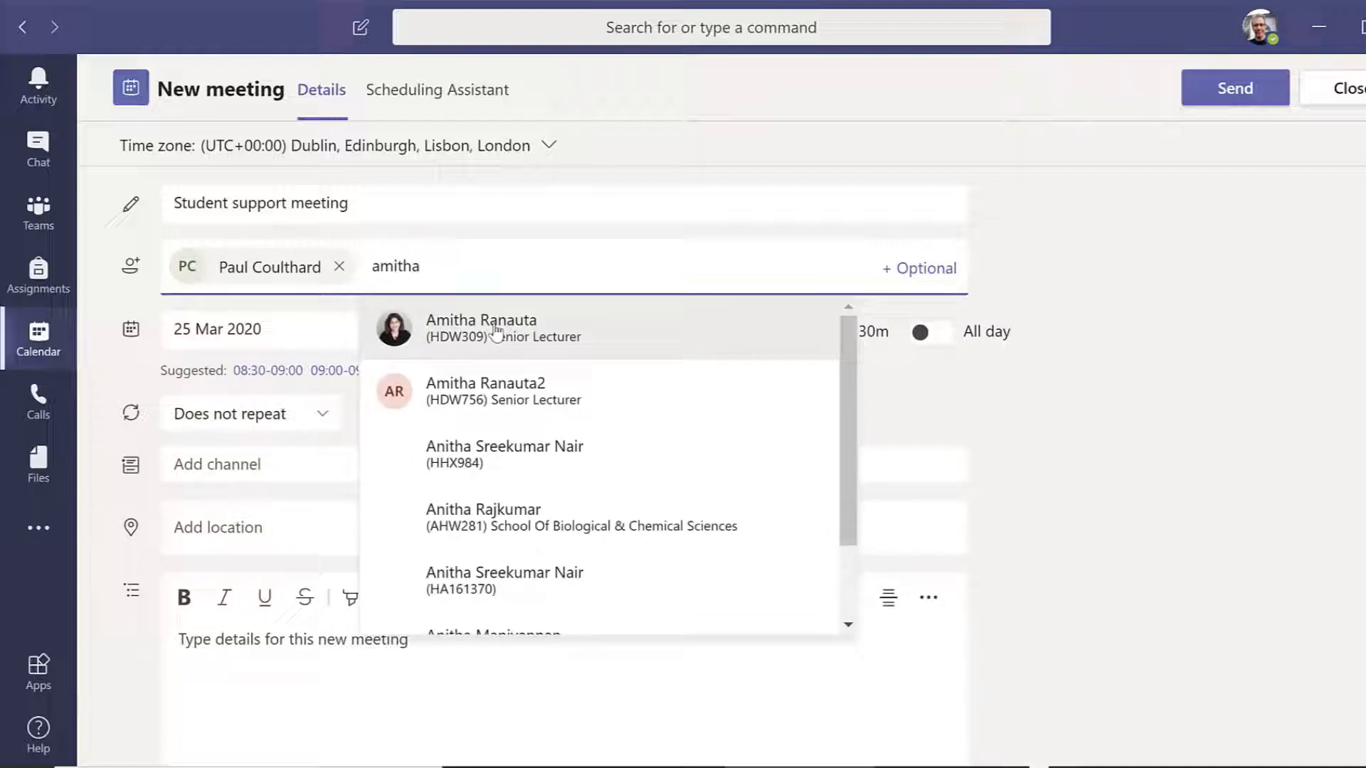
left_click(497, 329)
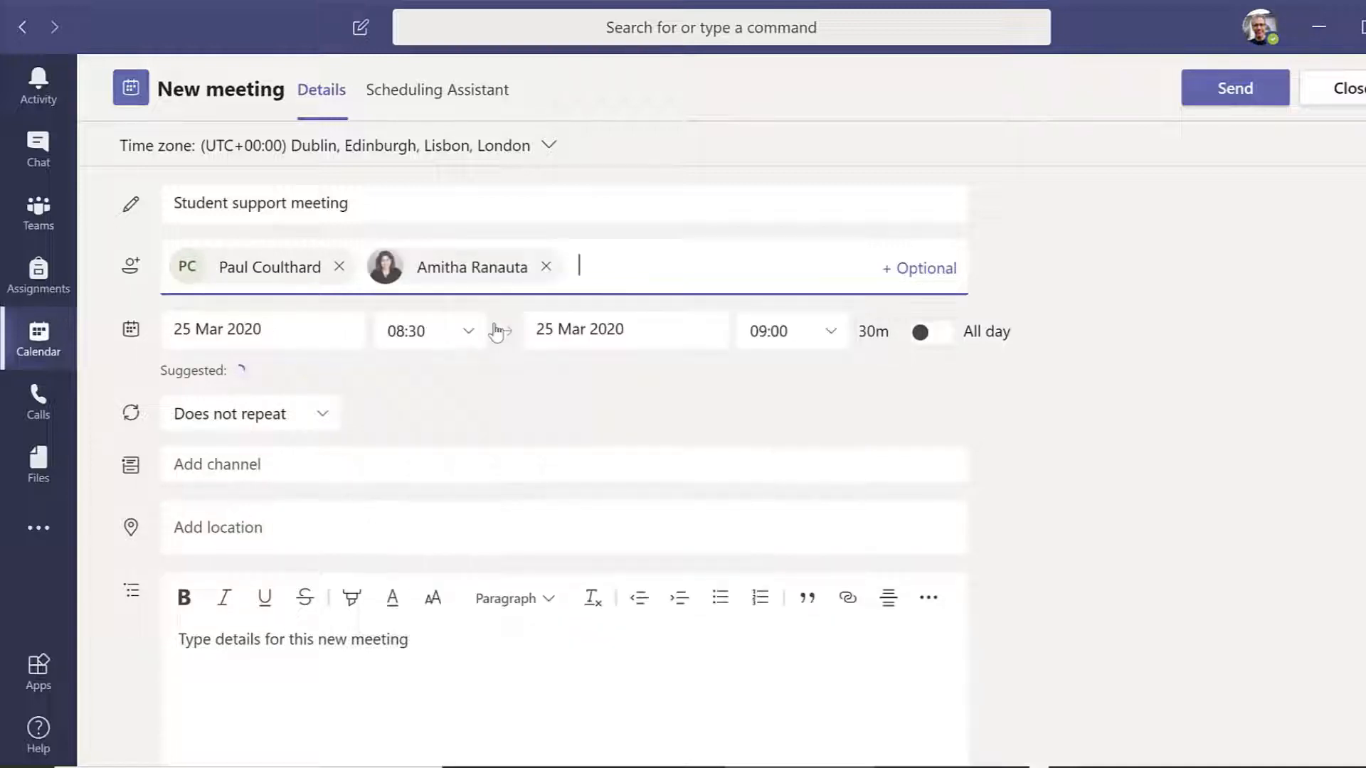
type("jason")
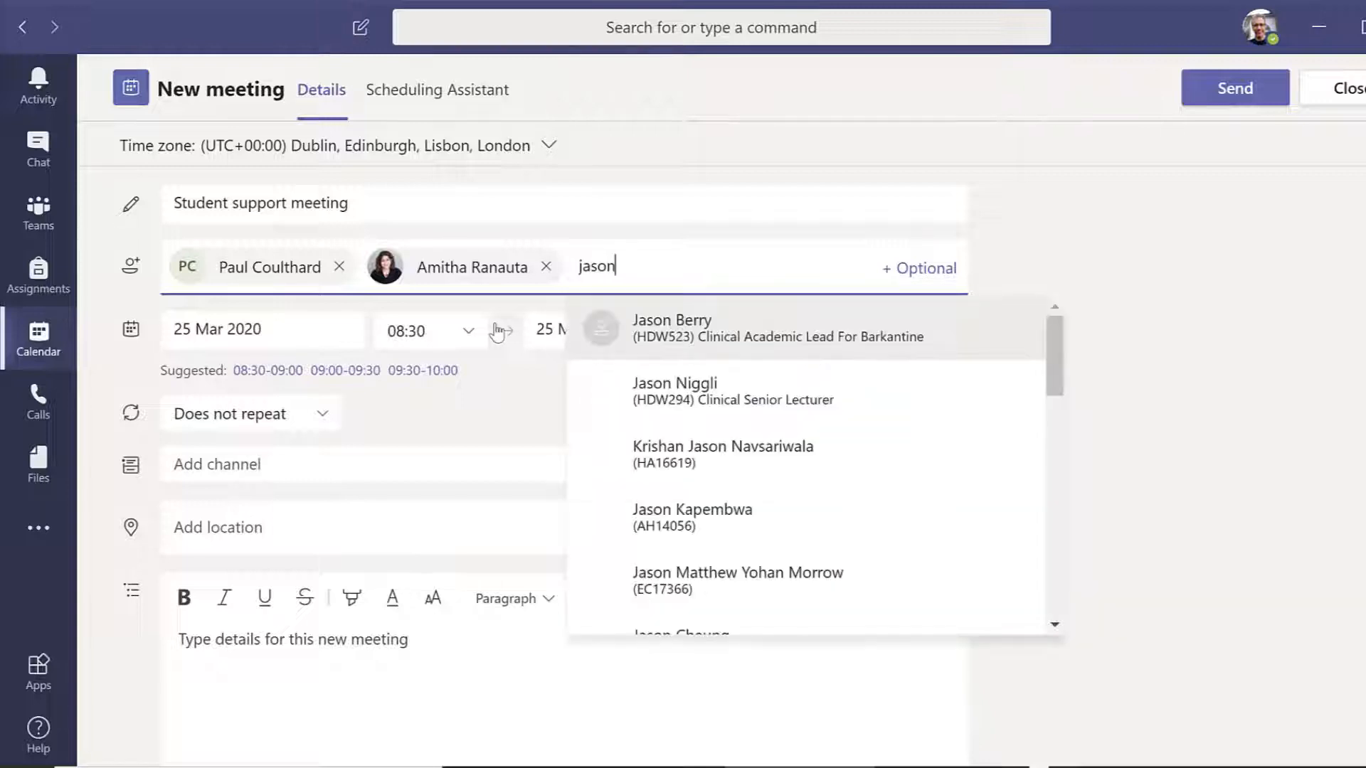
left_click(633, 344)
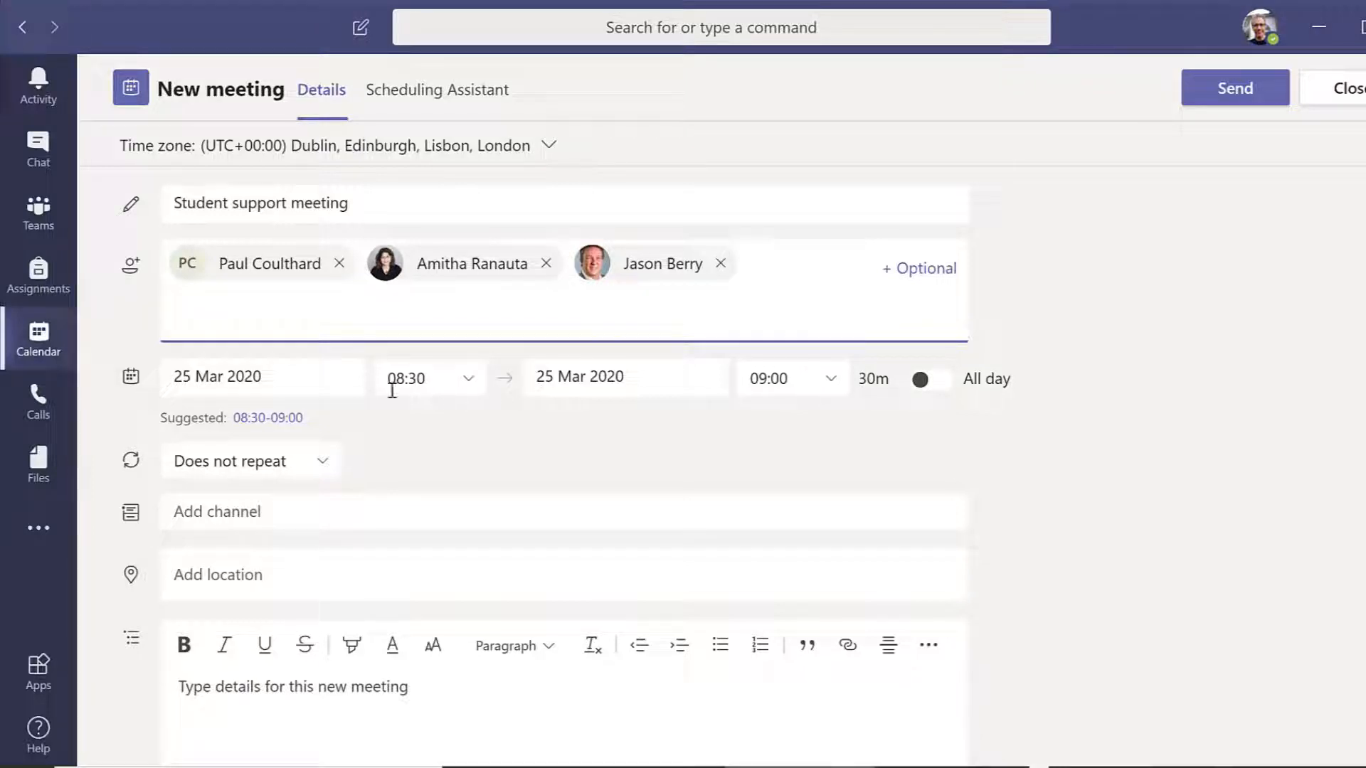
Examine the meeting form's date, start time, channel, location and description options without changing them.
left_click(288, 372)
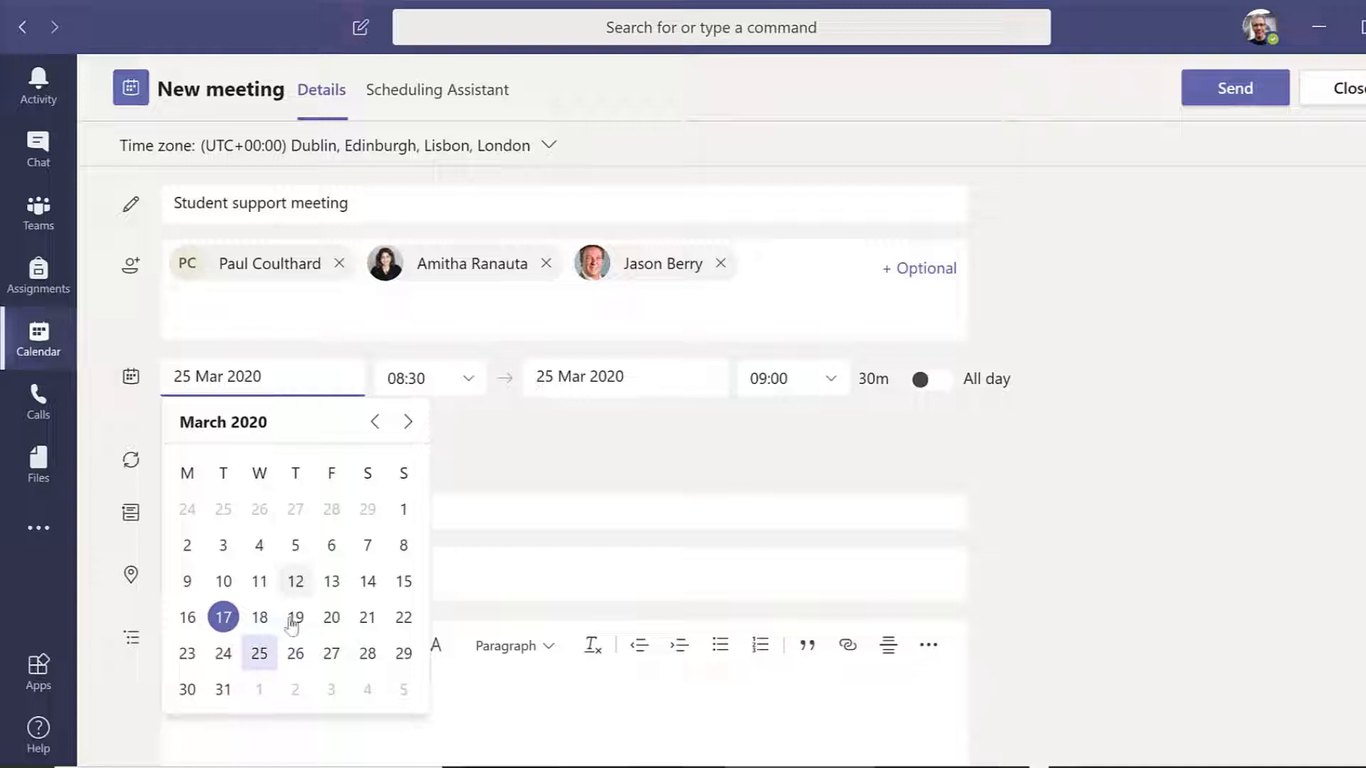
left_click(465, 379)
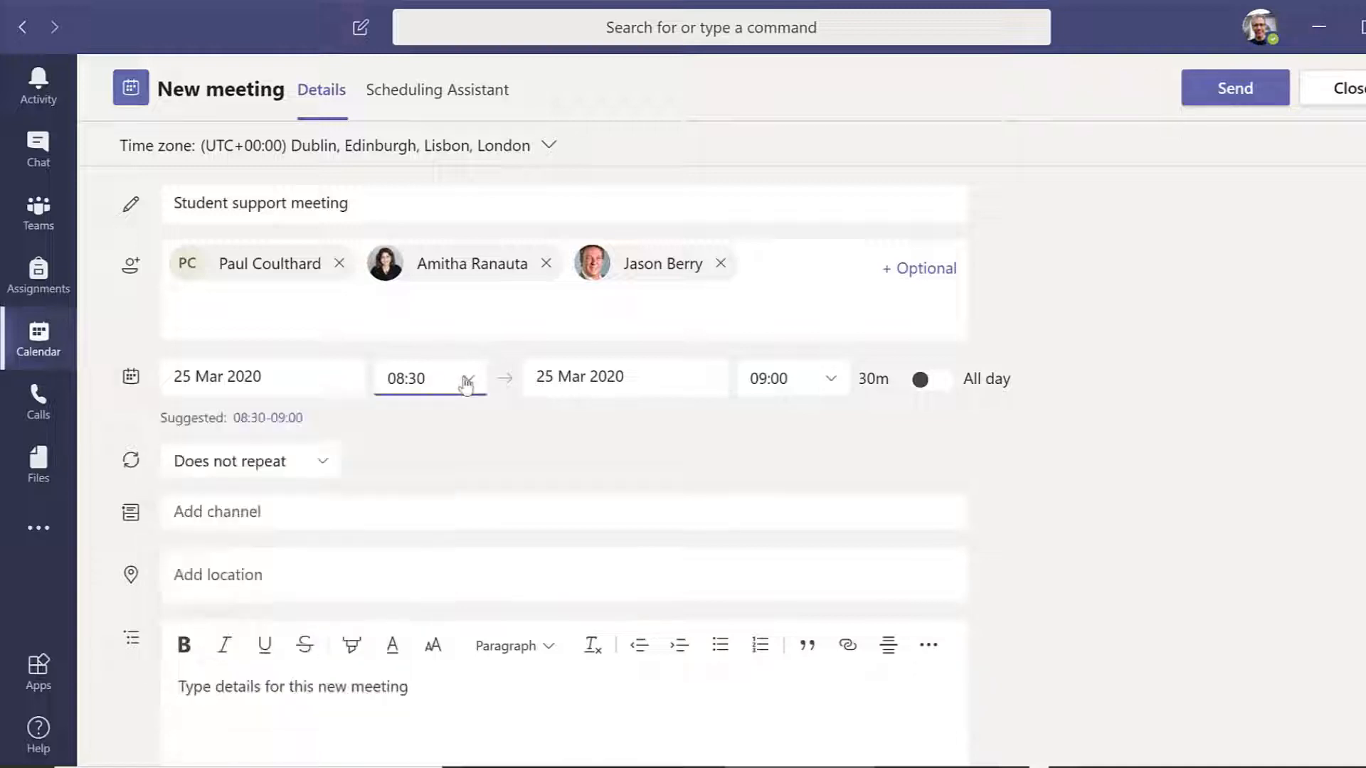
left_click(466, 381)
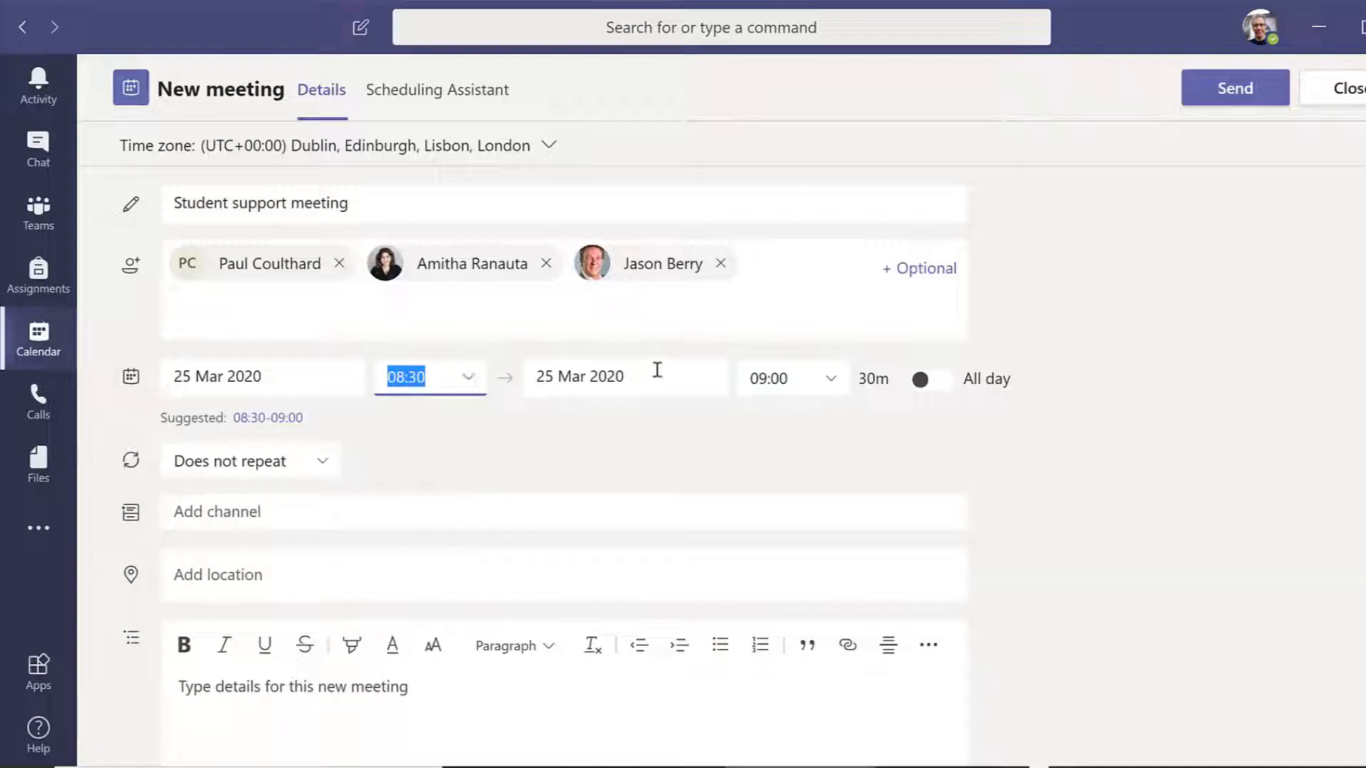
left_click(271, 511)
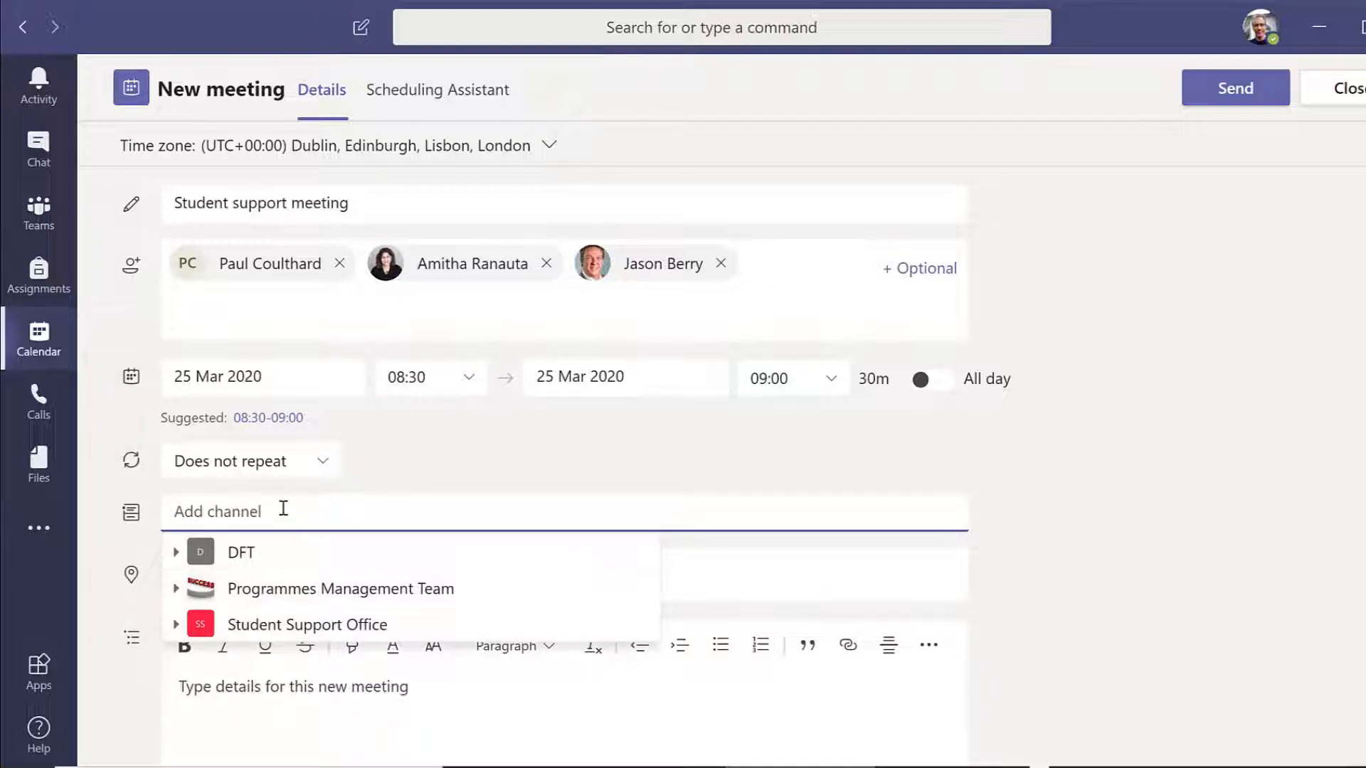
left_click(480, 445)
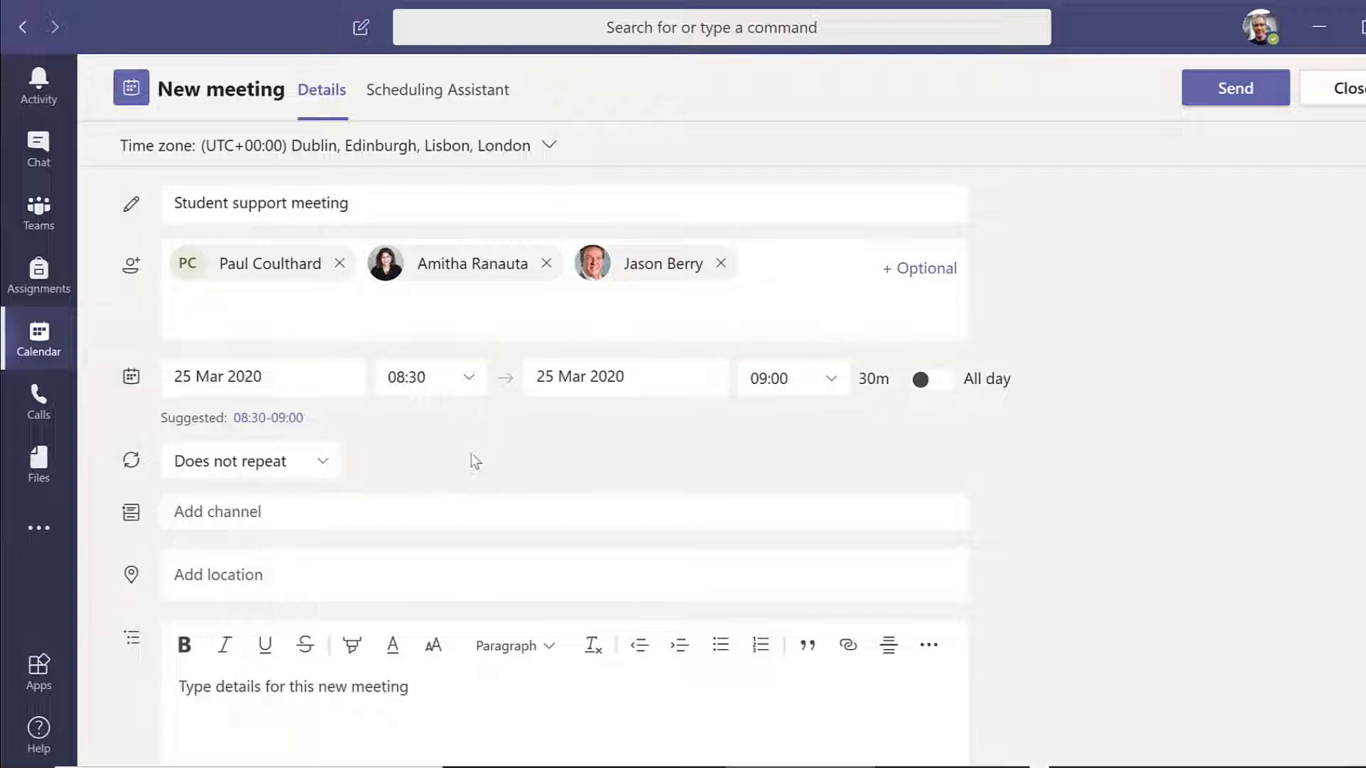
scroll(394, 682, "down", 2)
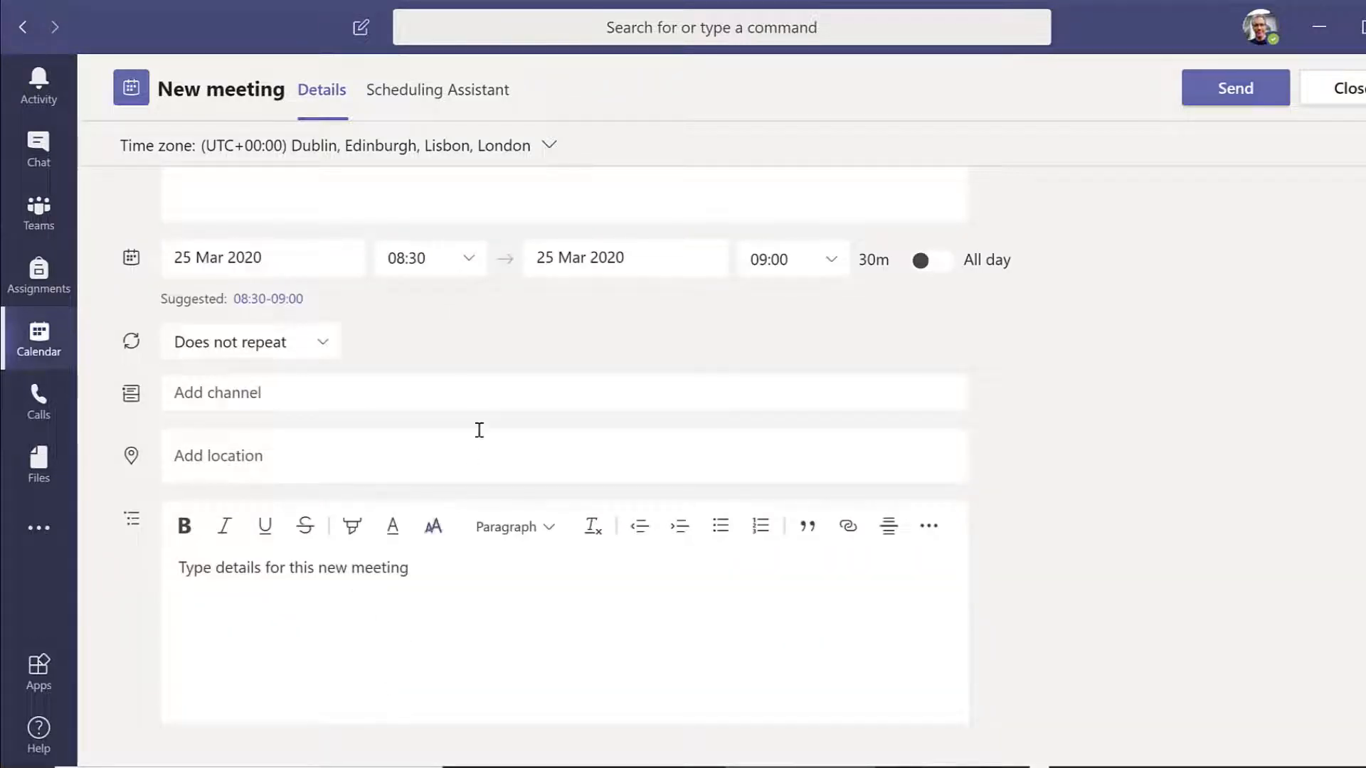
scroll(480, 404, "up", 2)
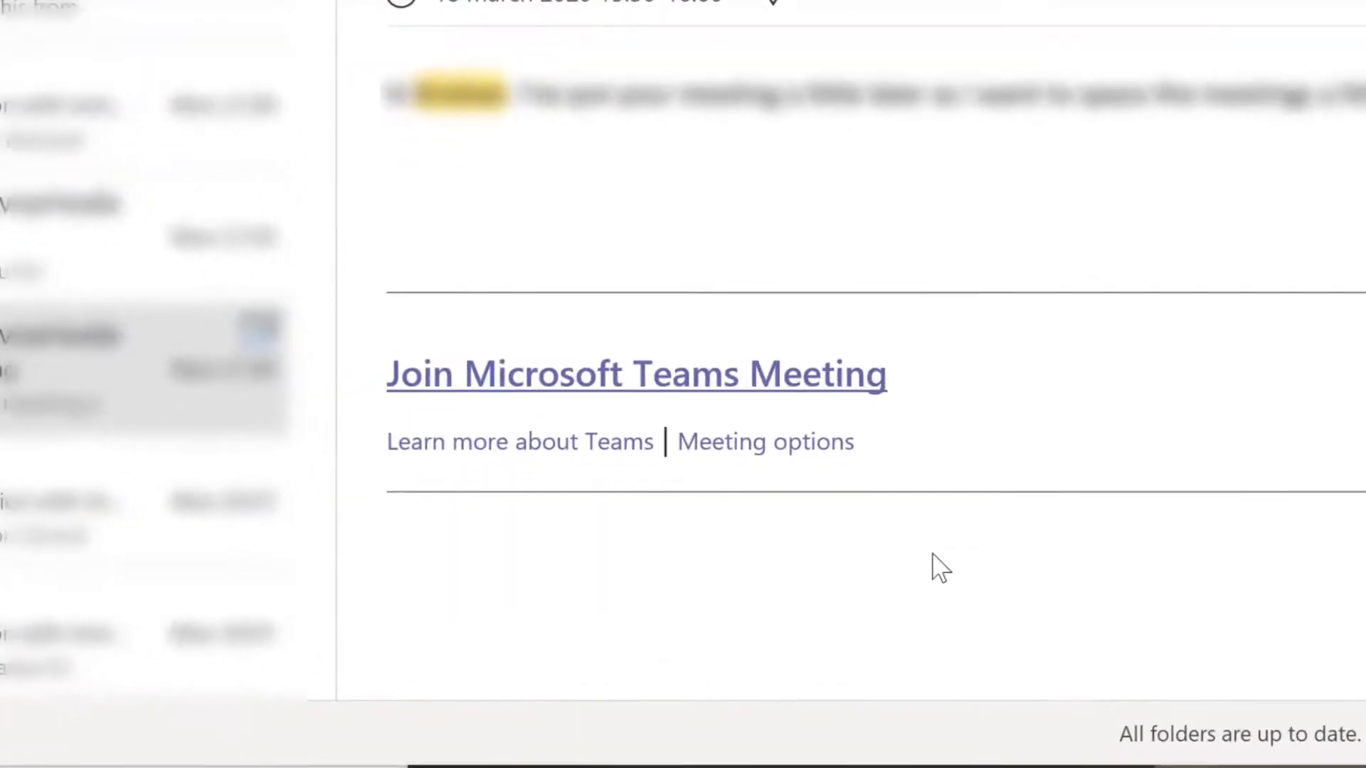
Follow the Join Microsoft Teams Meeting link in the e-mail invitation and decline opening the desktop application.
left_click(730, 364)
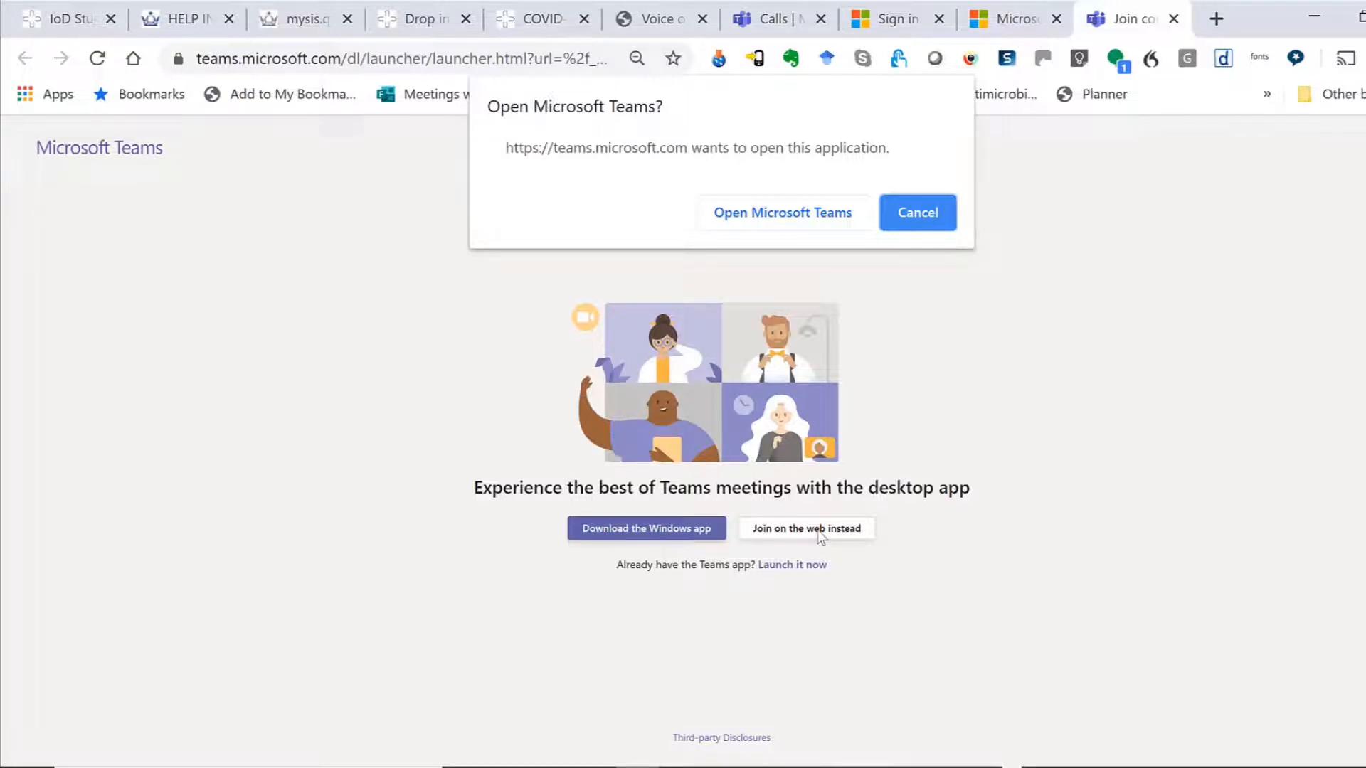
left_click(919, 227)
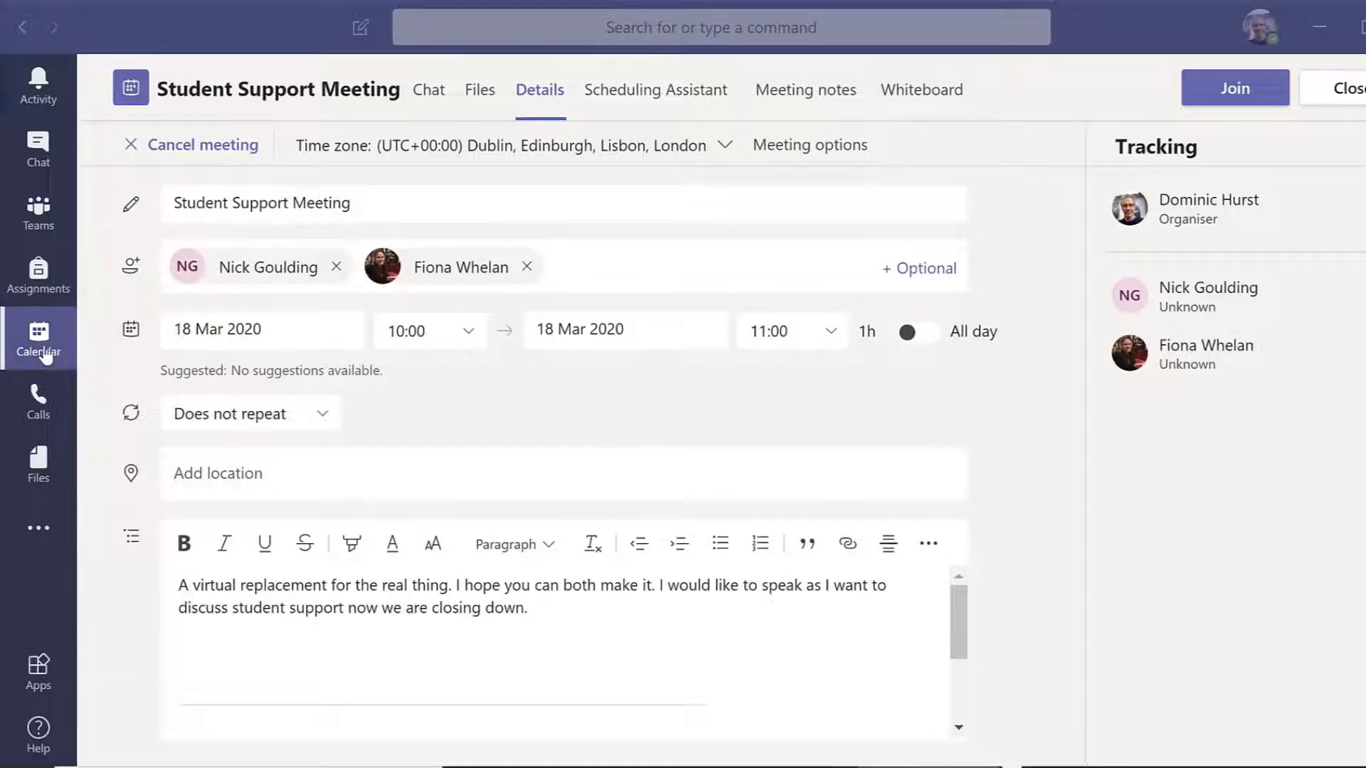
Open the 10:00 Student Support Meeting on Wednesday 18 March and bring up its audio and video join settings.
left_click(20, 35)
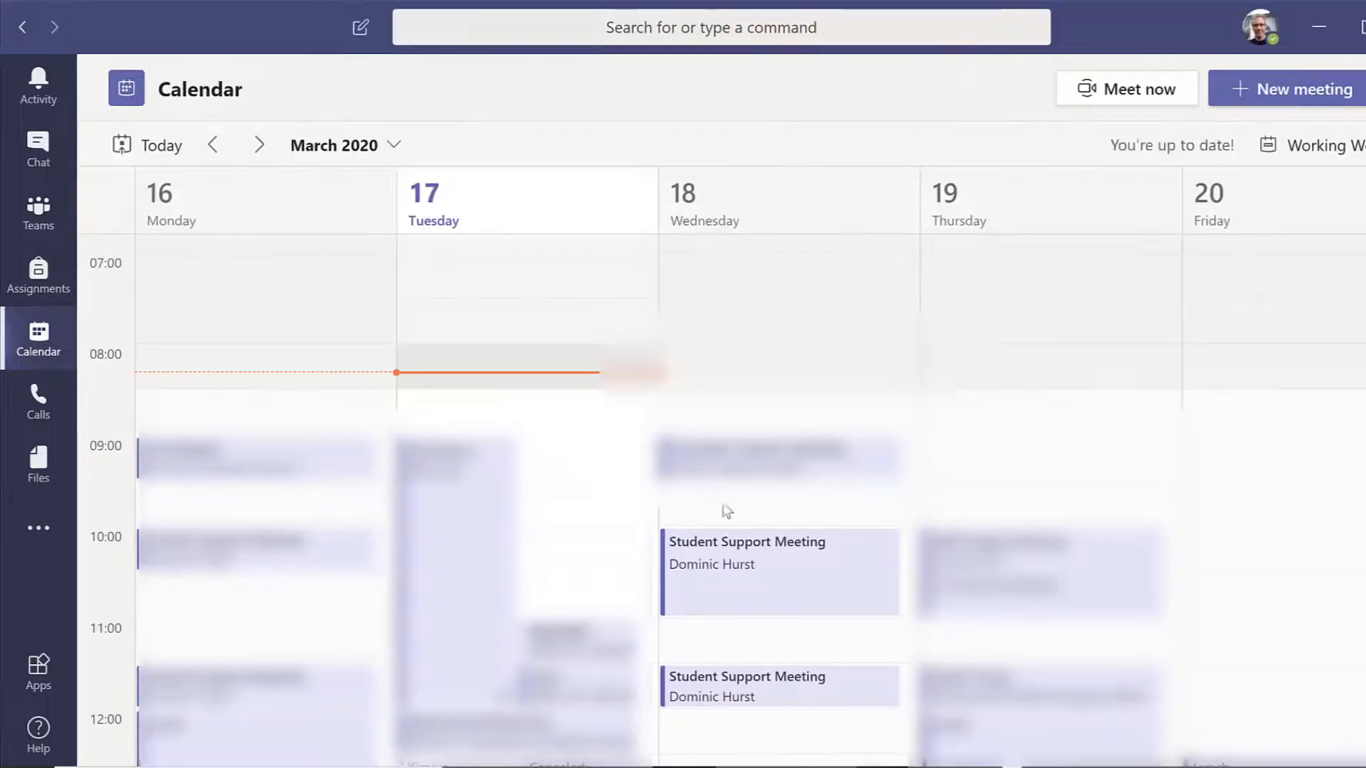
double_click(727, 562)
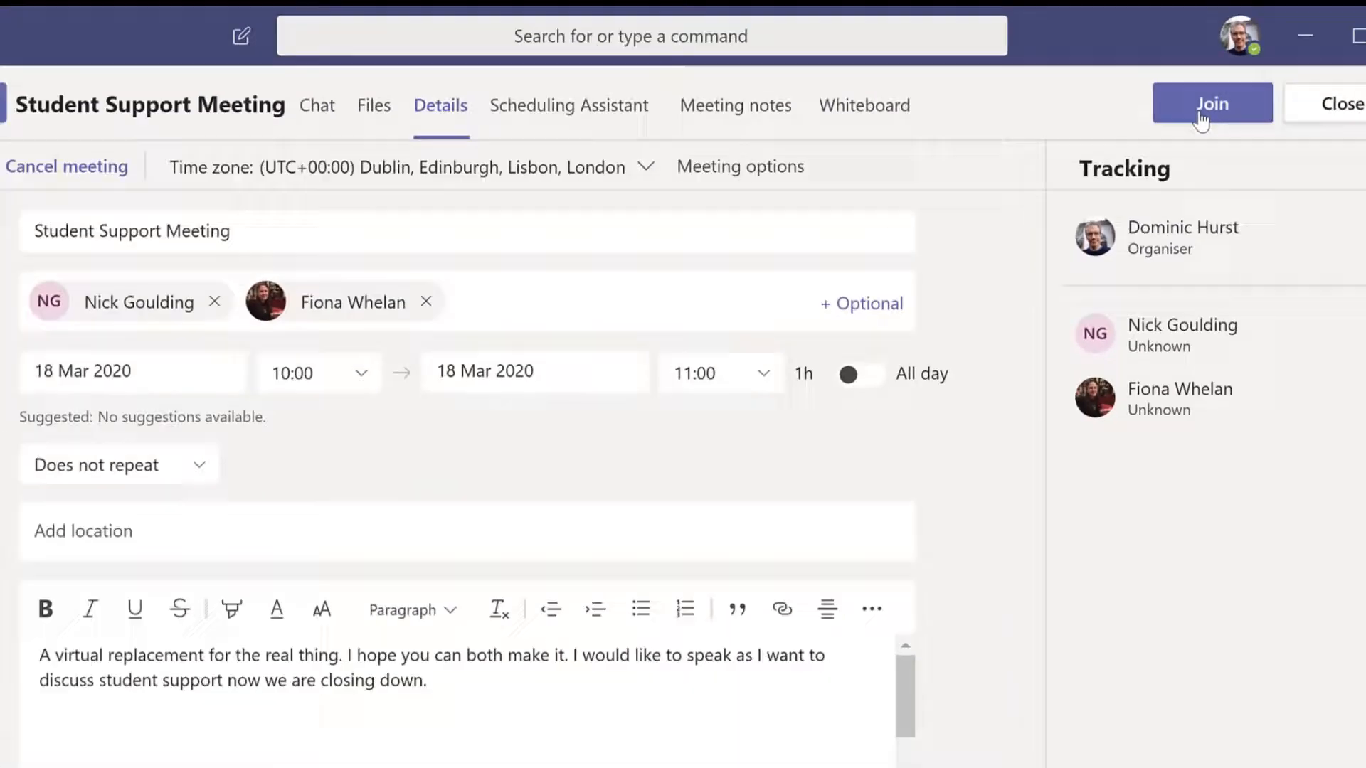
left_click(791, 398)
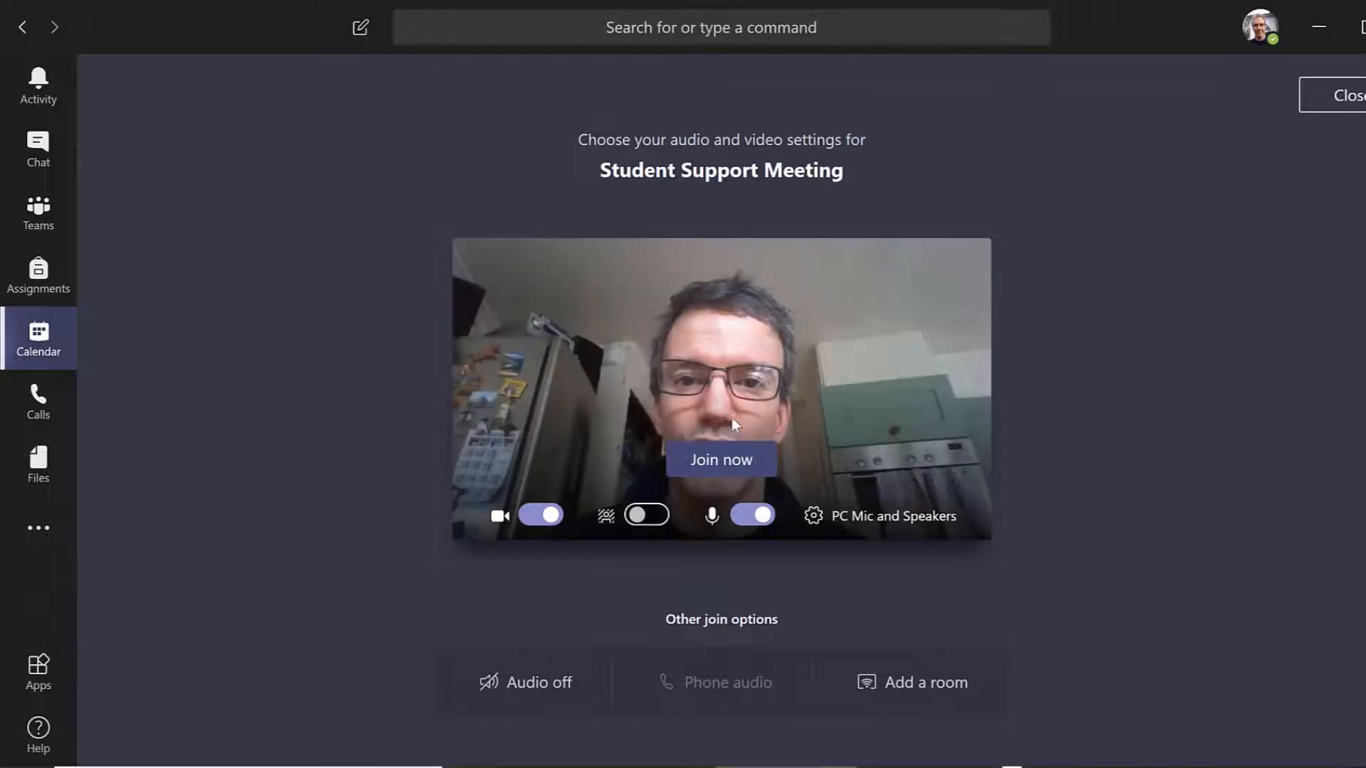
Switch the camera off and on again, and mute and unmute the microphone.
left_click(552, 517)
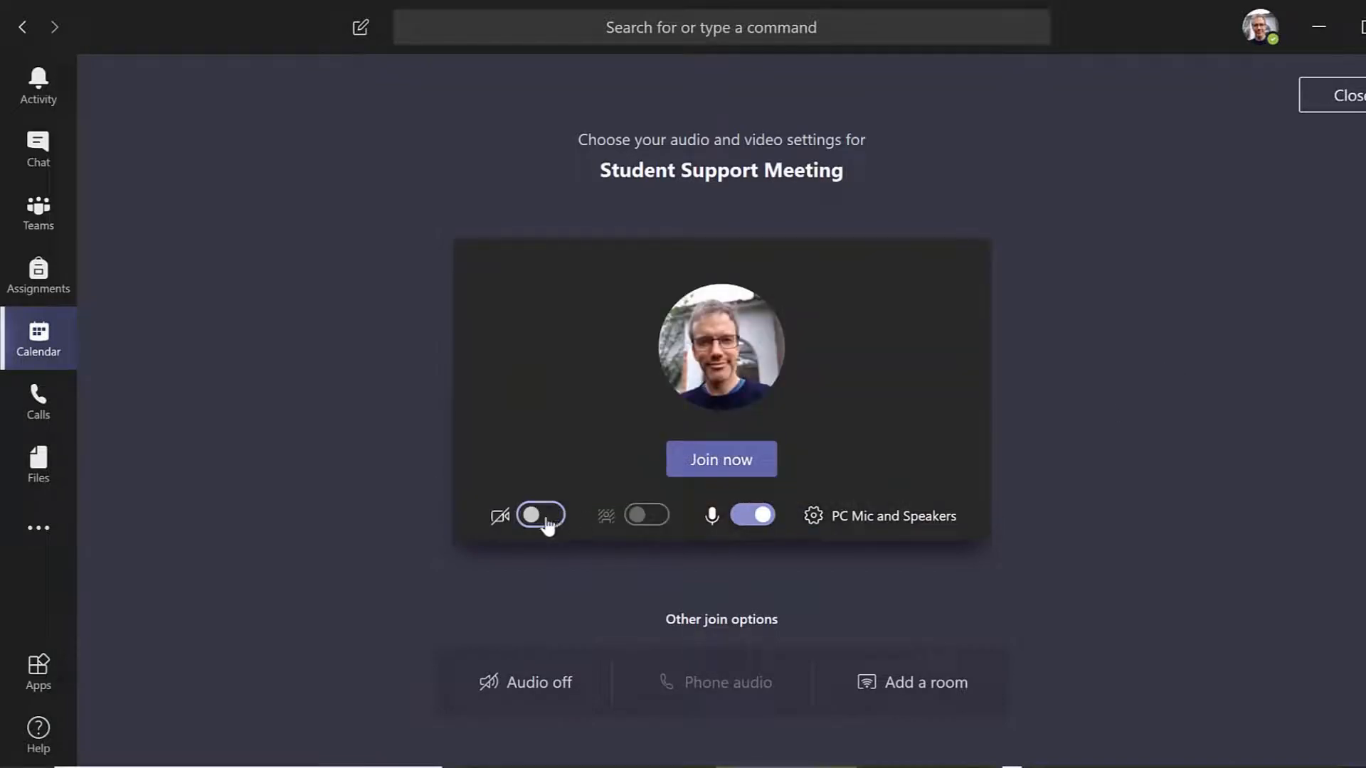
left_click(545, 518)
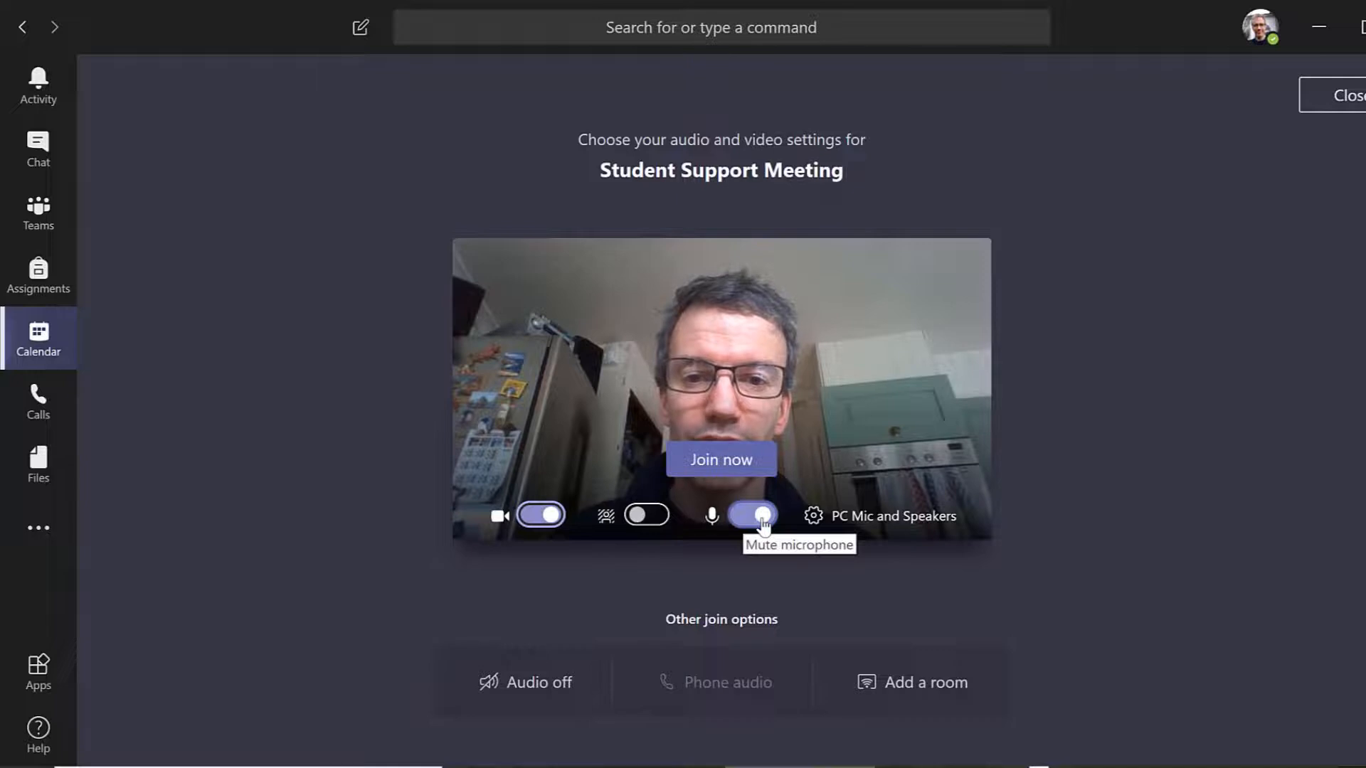
left_click(763, 524)
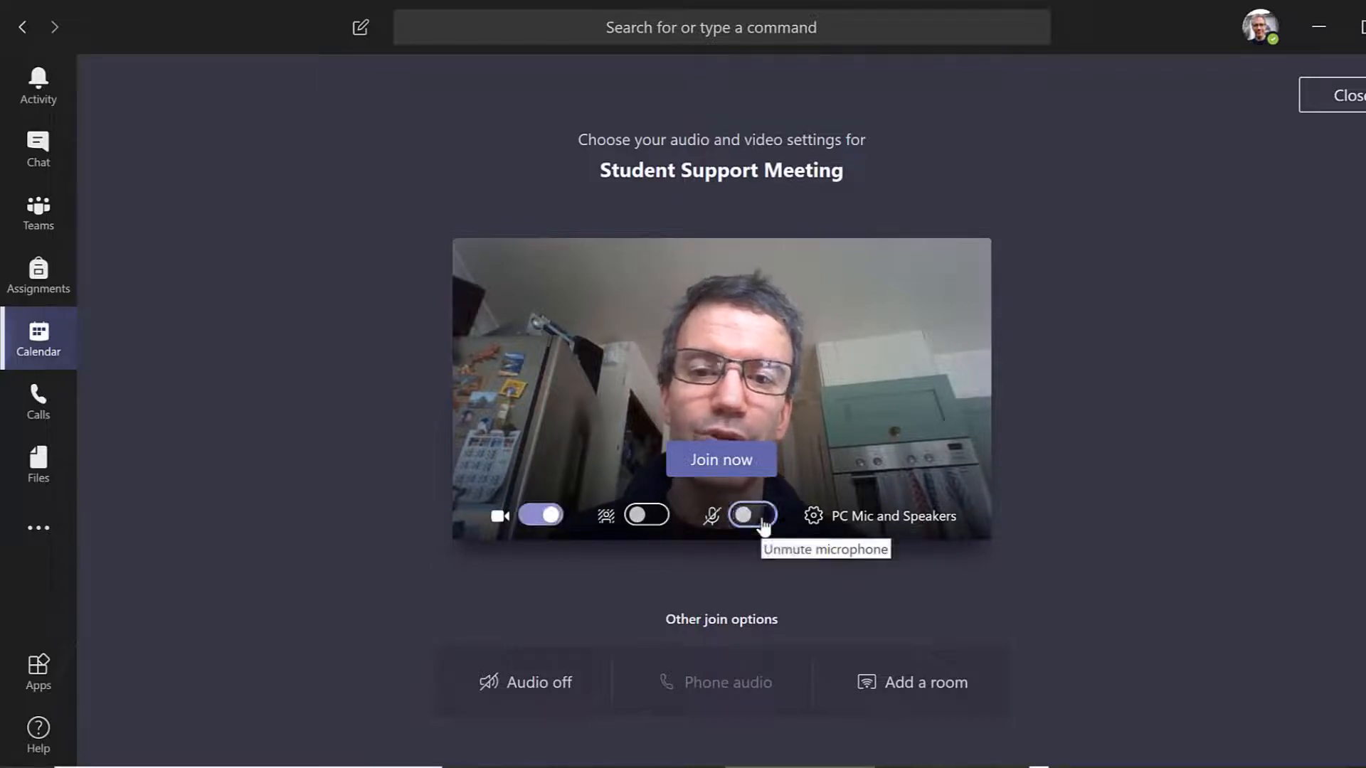
left_click(763, 524)
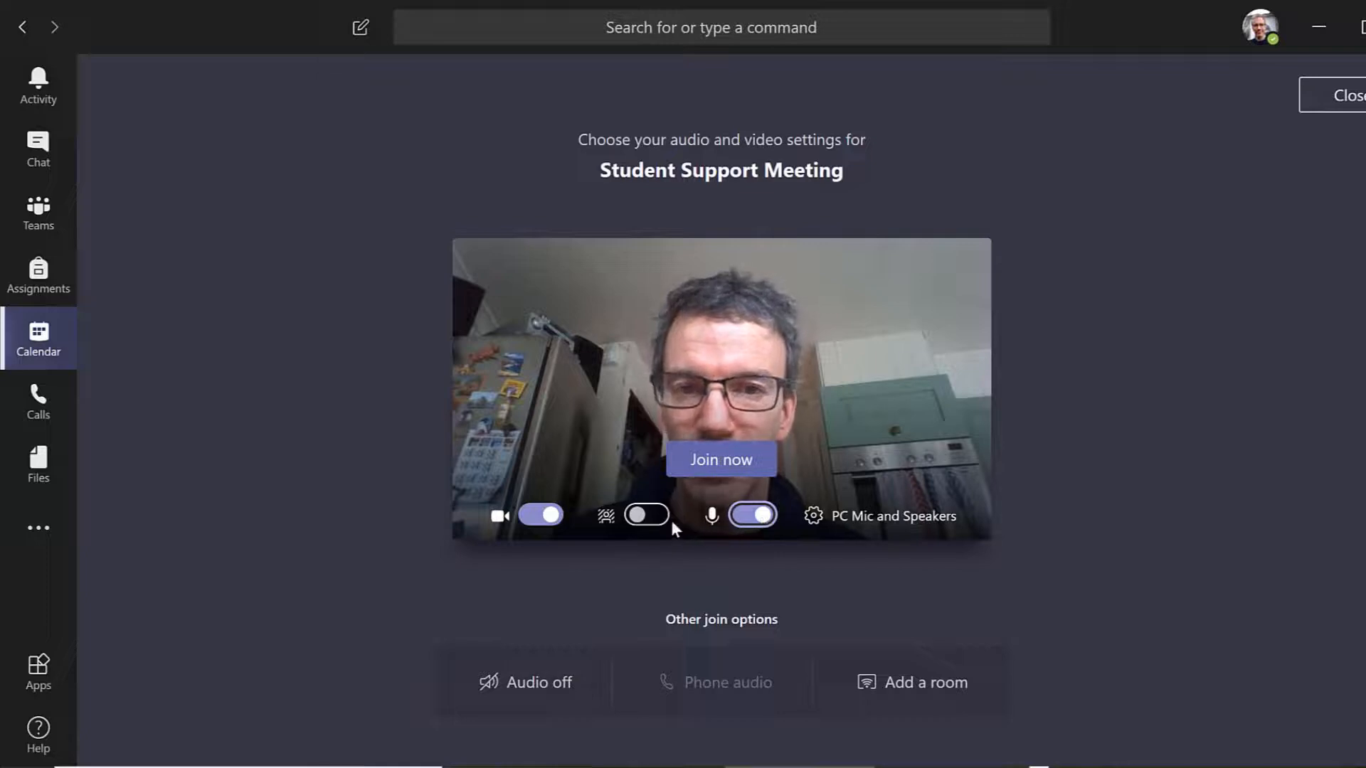
Toggle background blur for the camera in the meeting's join settings.
left_click(649, 518)
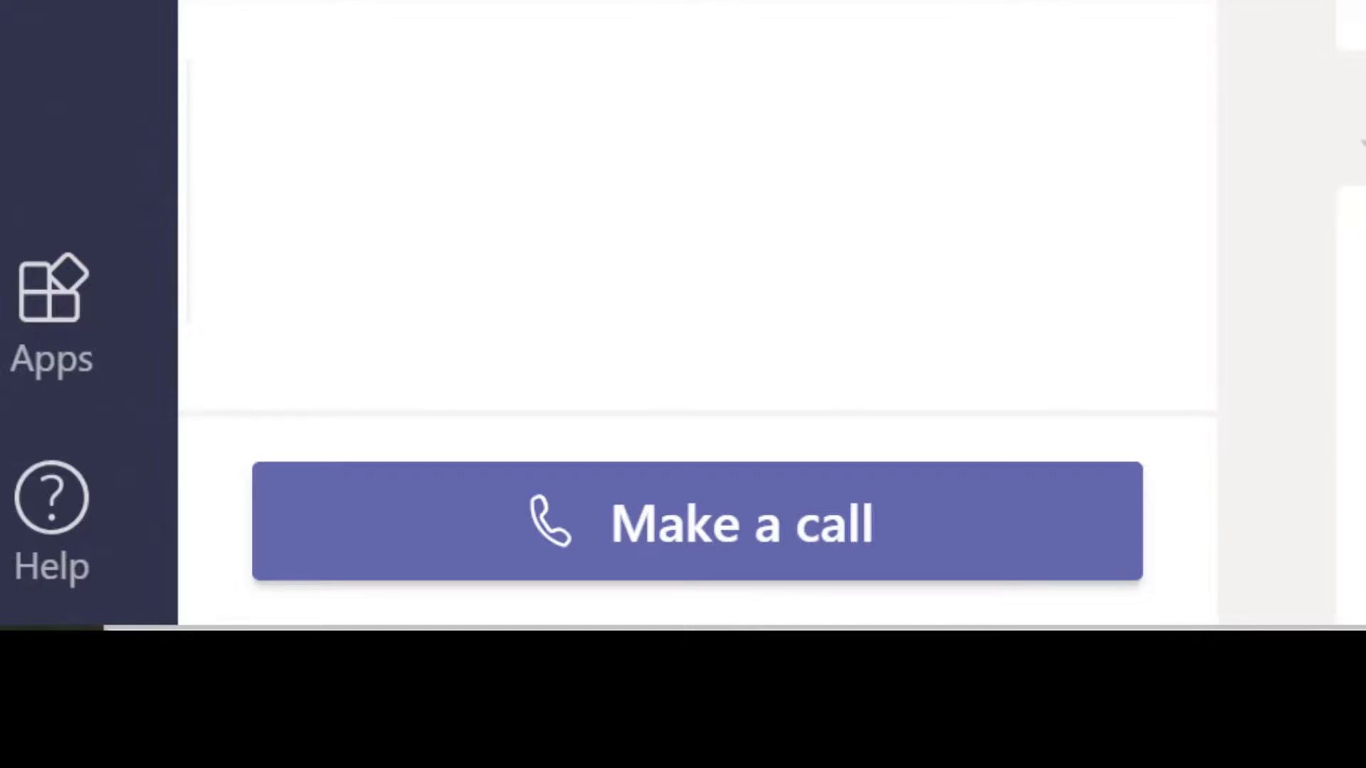
Set up a new call on the Calls page with two colleagues as participants.
left_click(733, 544)
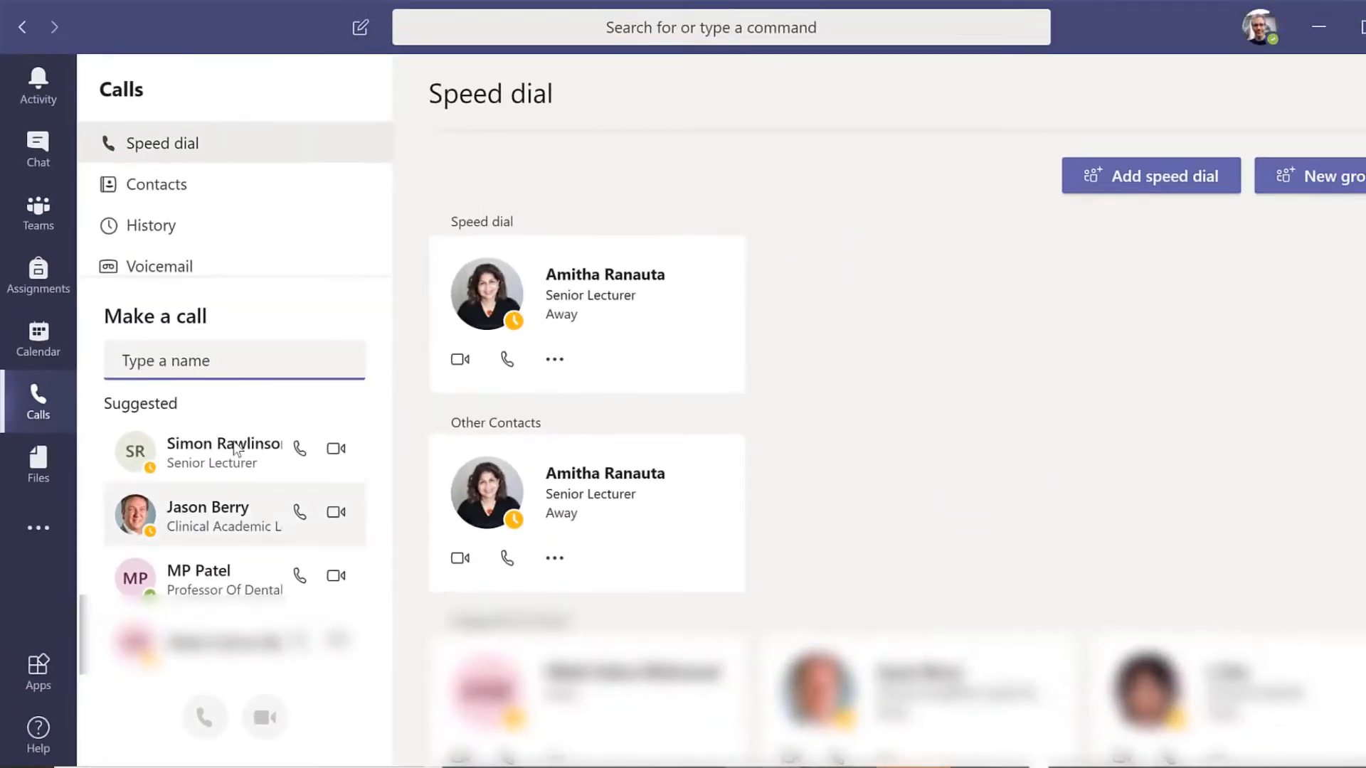
type("Paul")
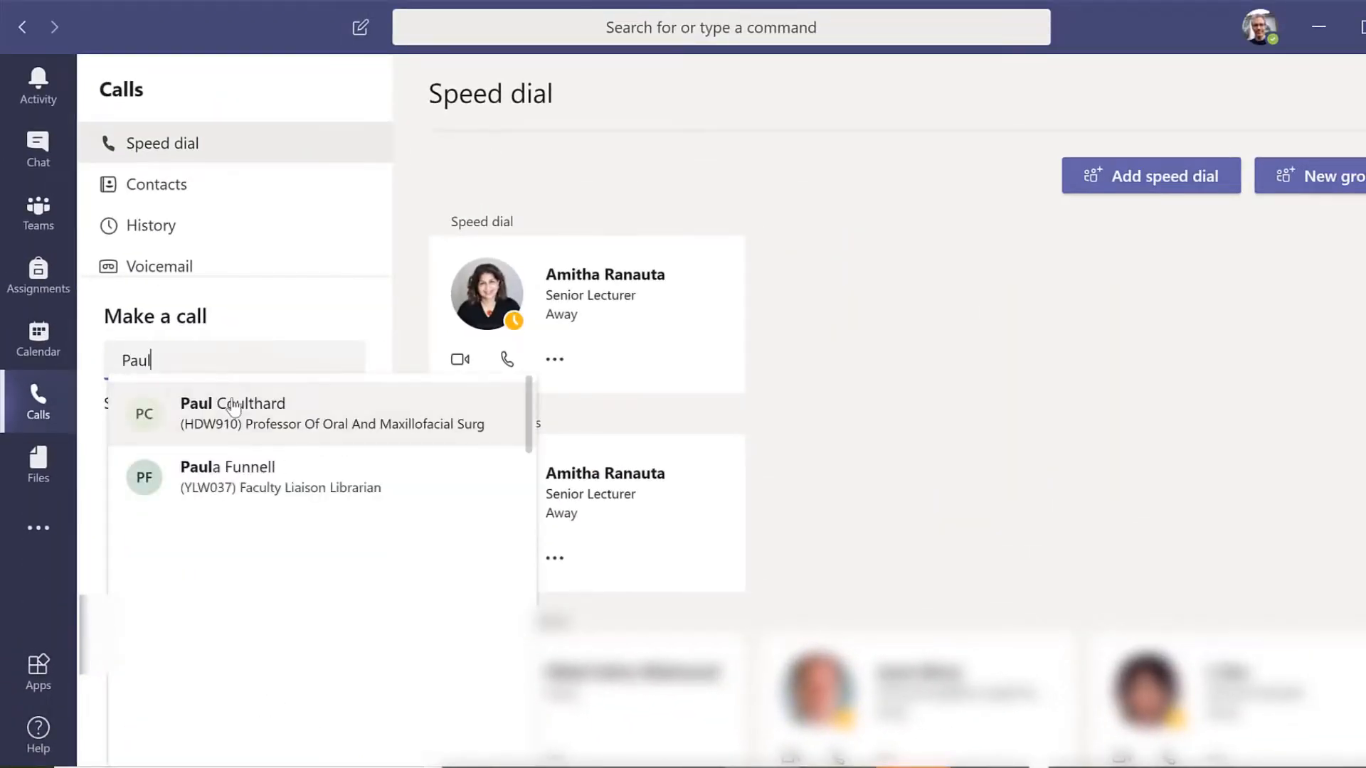
left_click(233, 406)
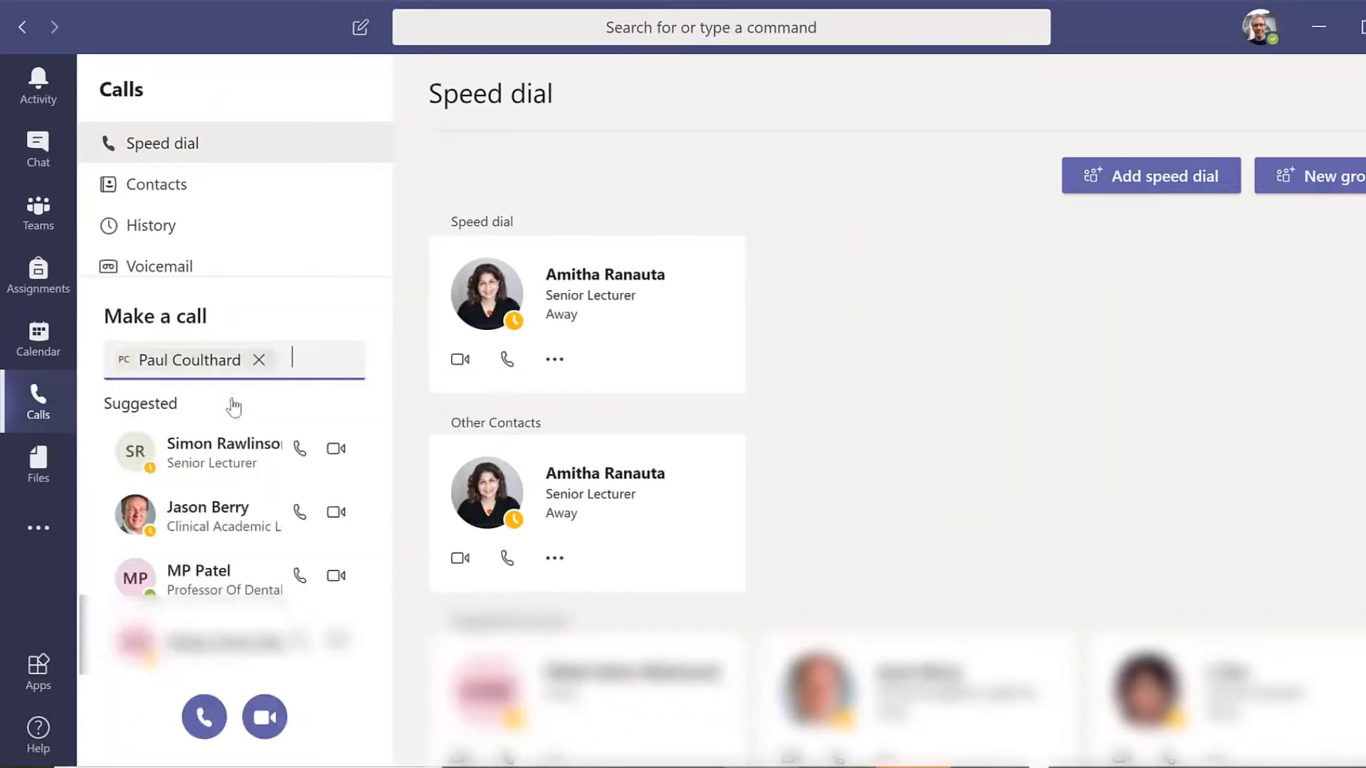
type("Amitha")
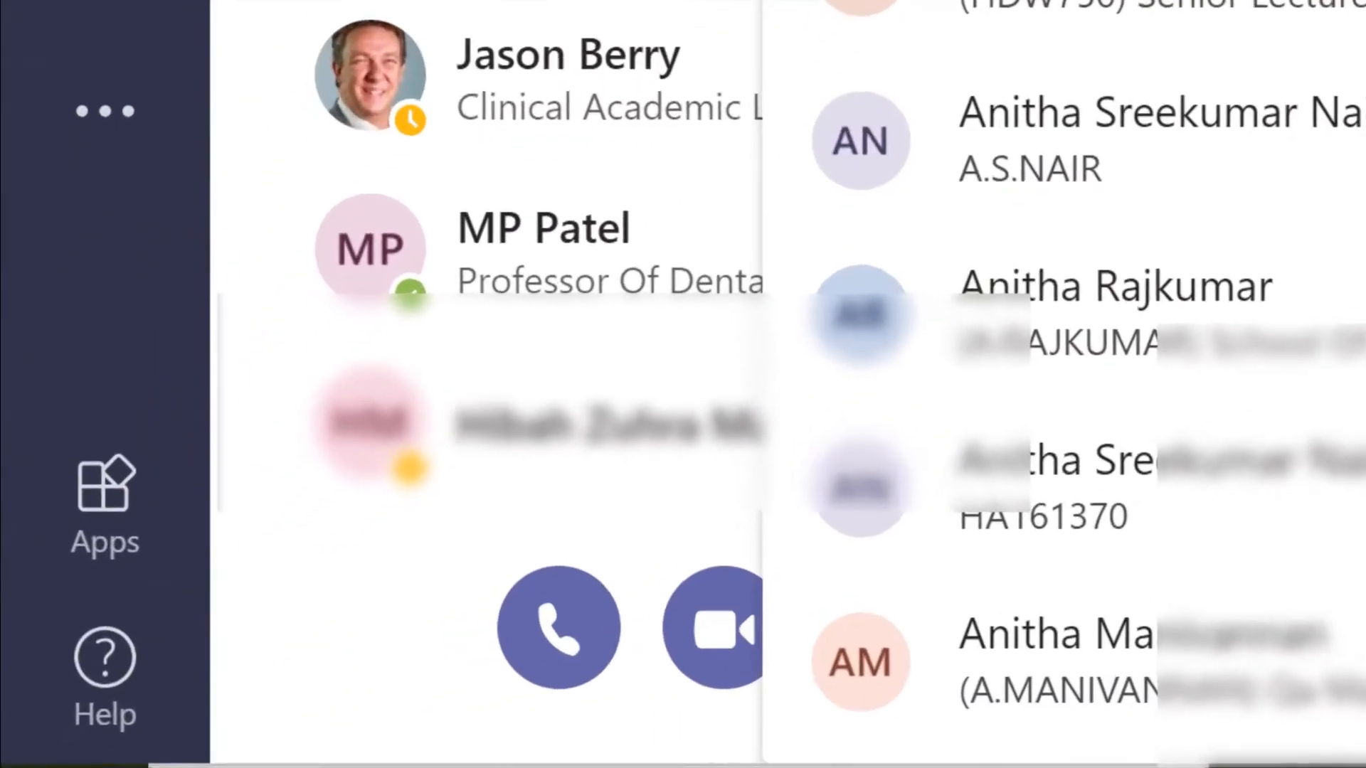
left_click(489, 401)
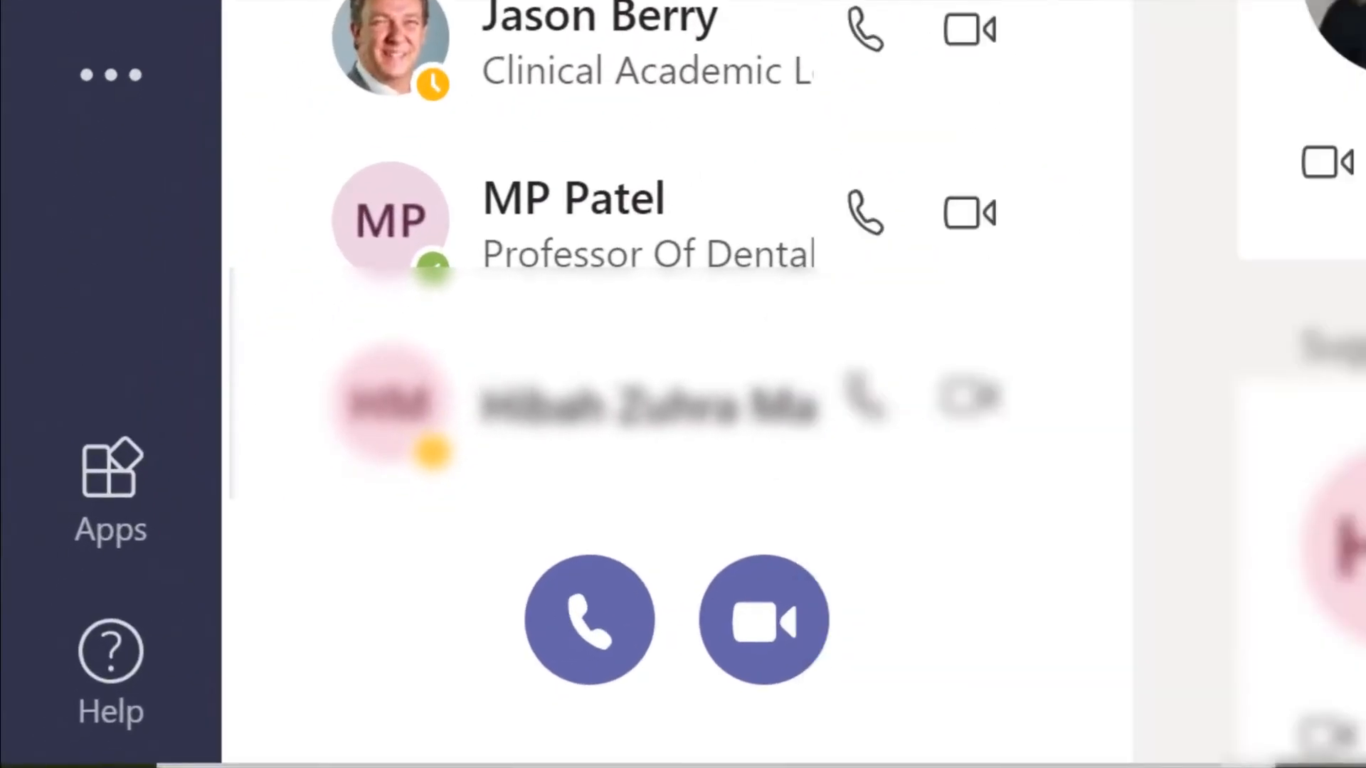